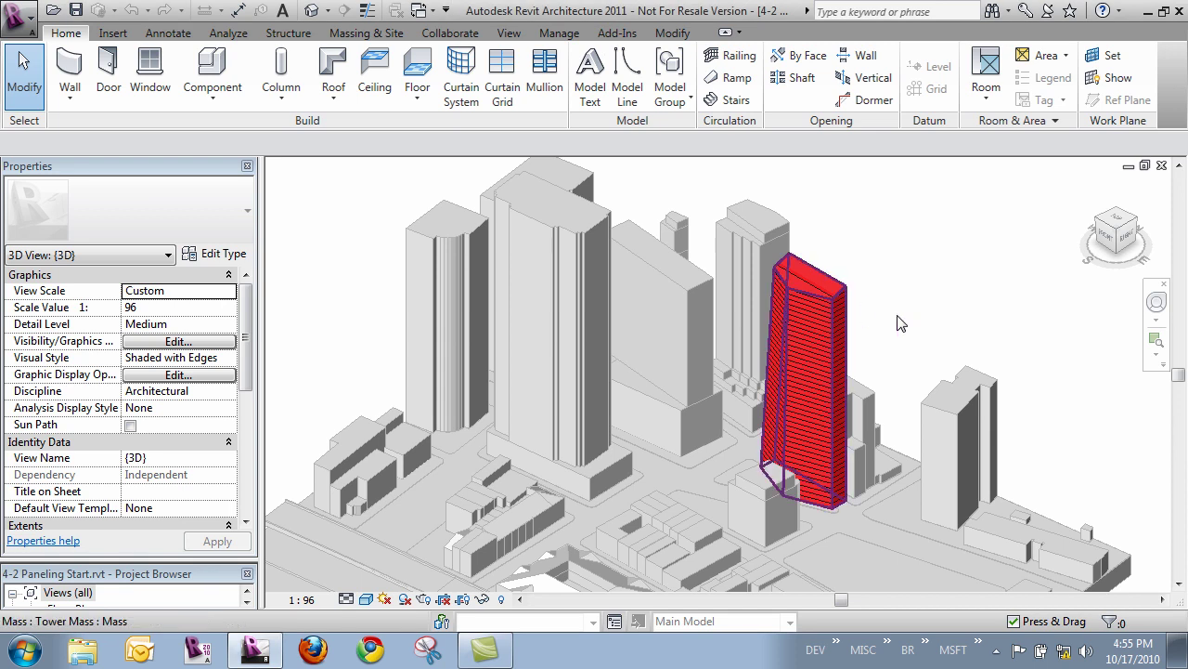
Select the red tower mass and open its Tower Mass family in the family editor.
left_click(841, 277)
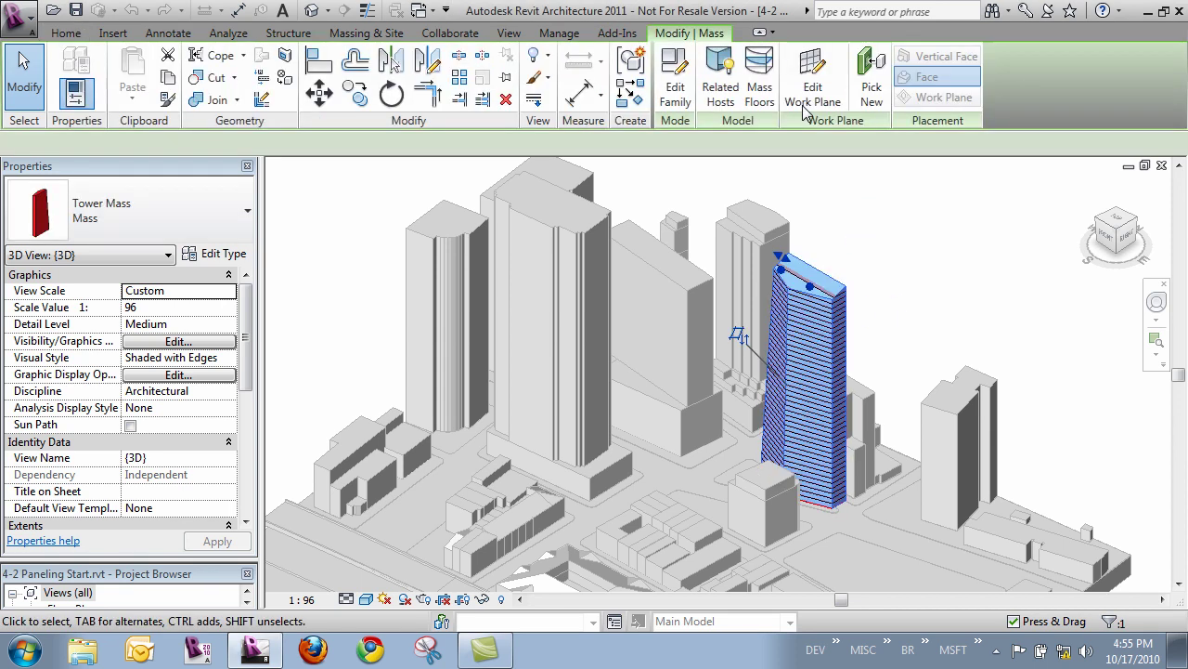
left_click(677, 93)
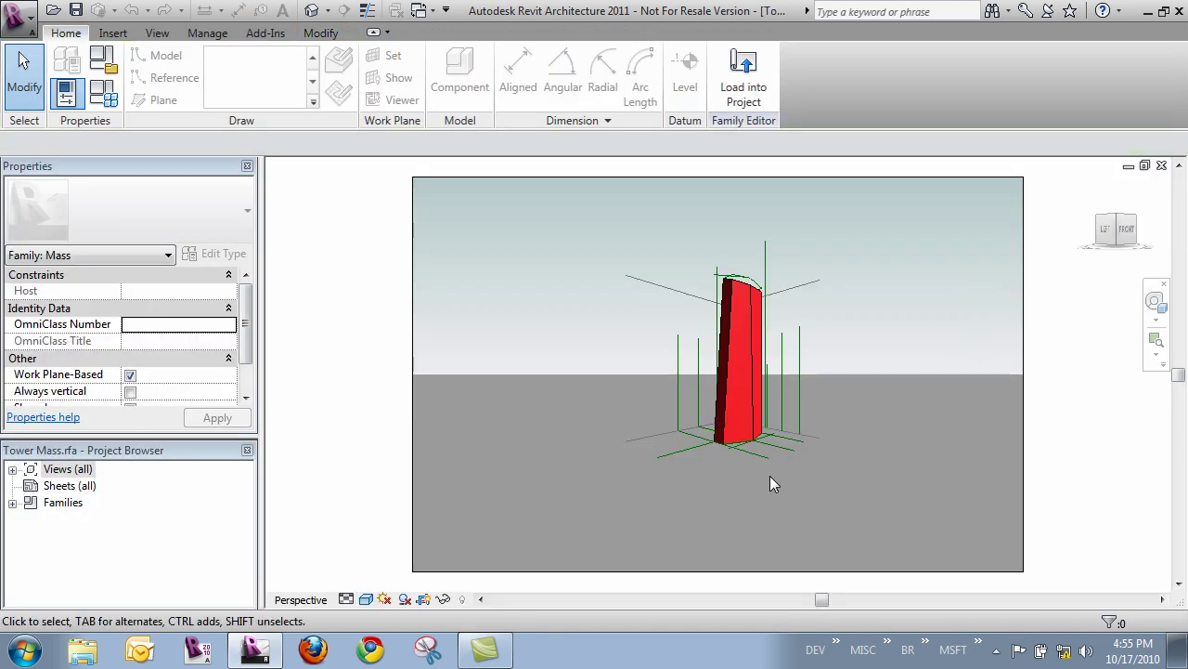
Show the Tower Mass default 3D view maximized, orbited to a near-right angle.
middle_click_drag(776, 443, 756, 460, "shift")
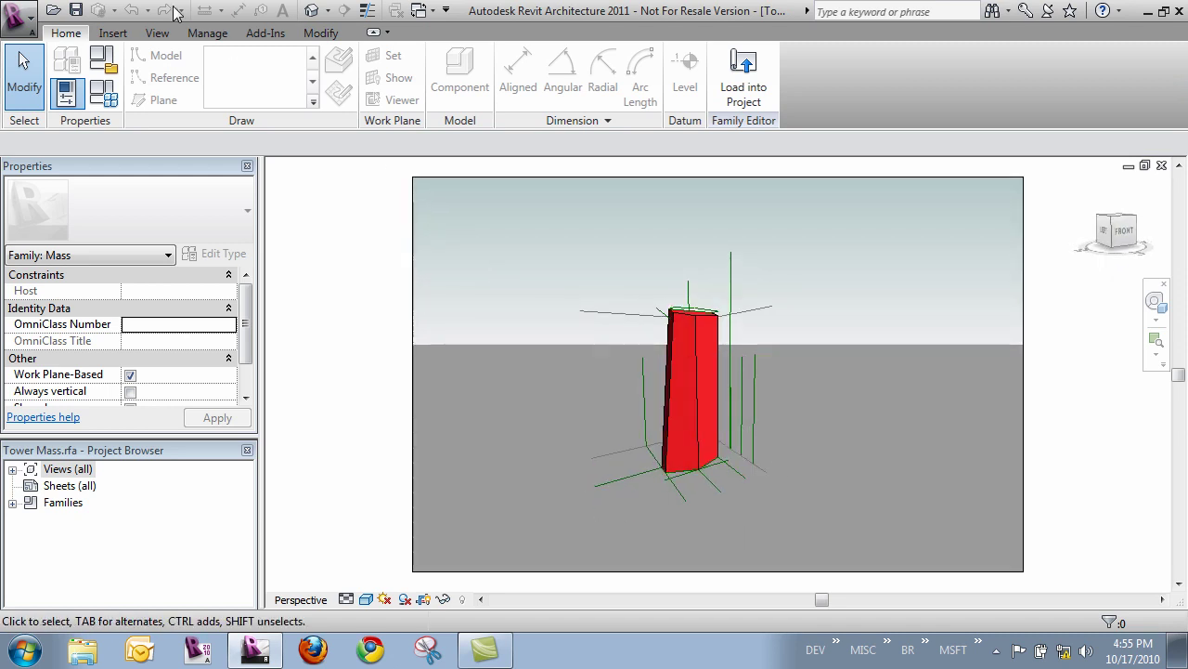
left_click(311, 11)
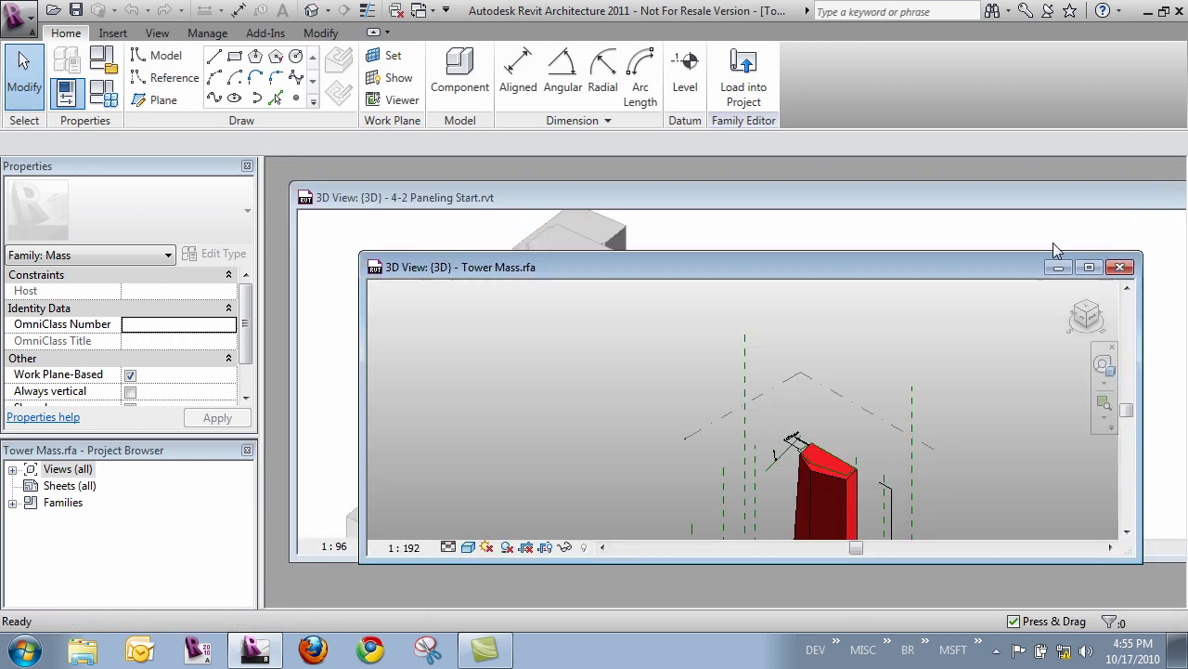
left_click(1088, 267)
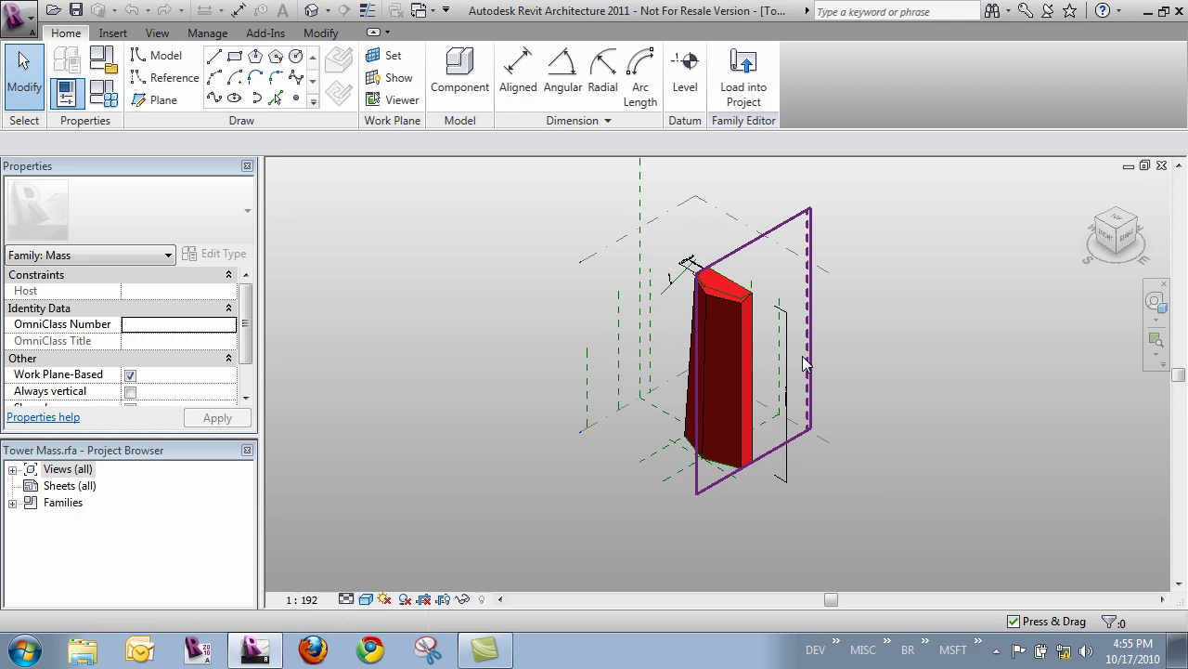
middle_click_drag(557, 399, 705, 358, "shift")
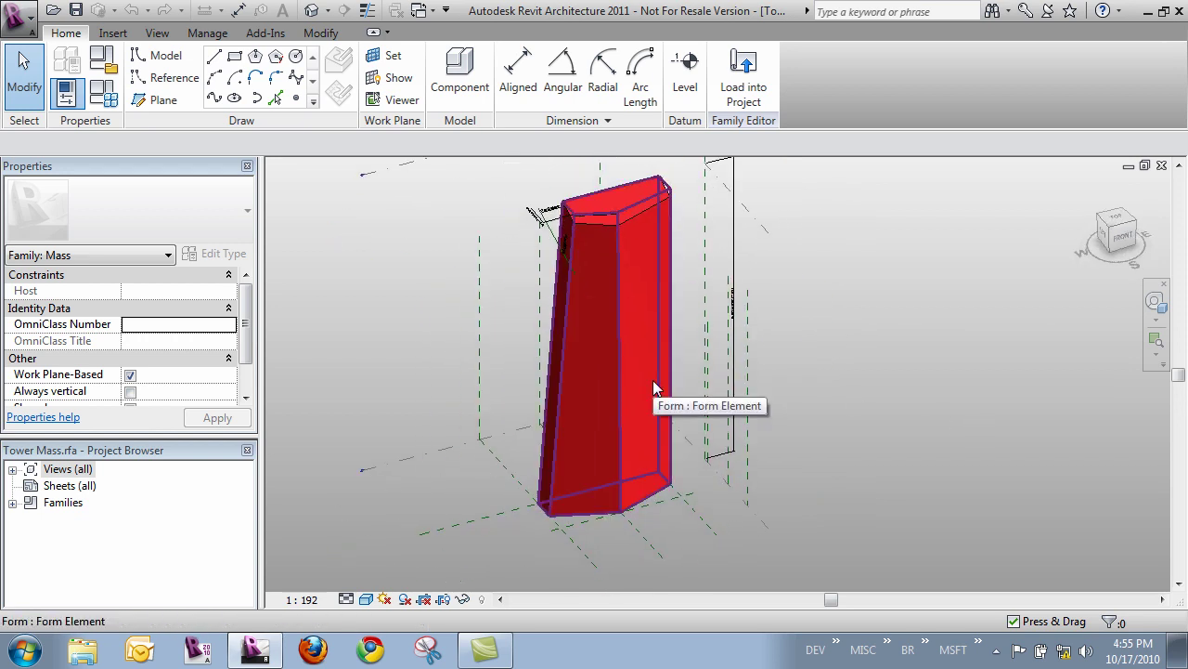
Select the tower's right-hand face and divide it into a 10 by 10 UV grid.
key("Tab")
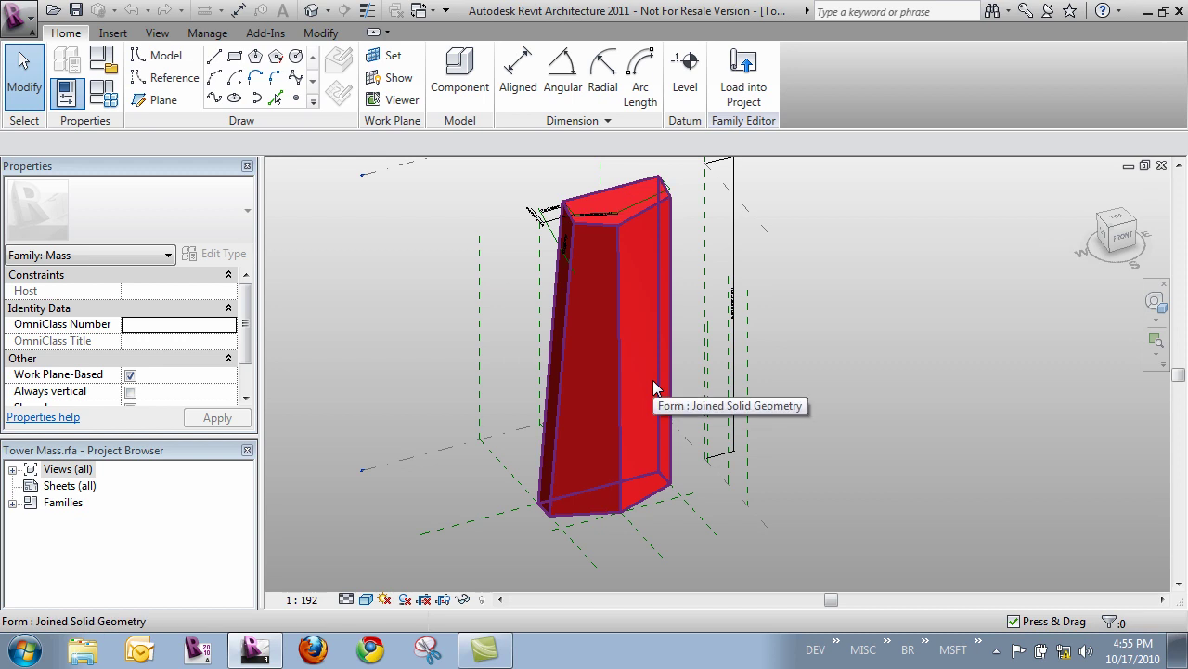
key("Tab")
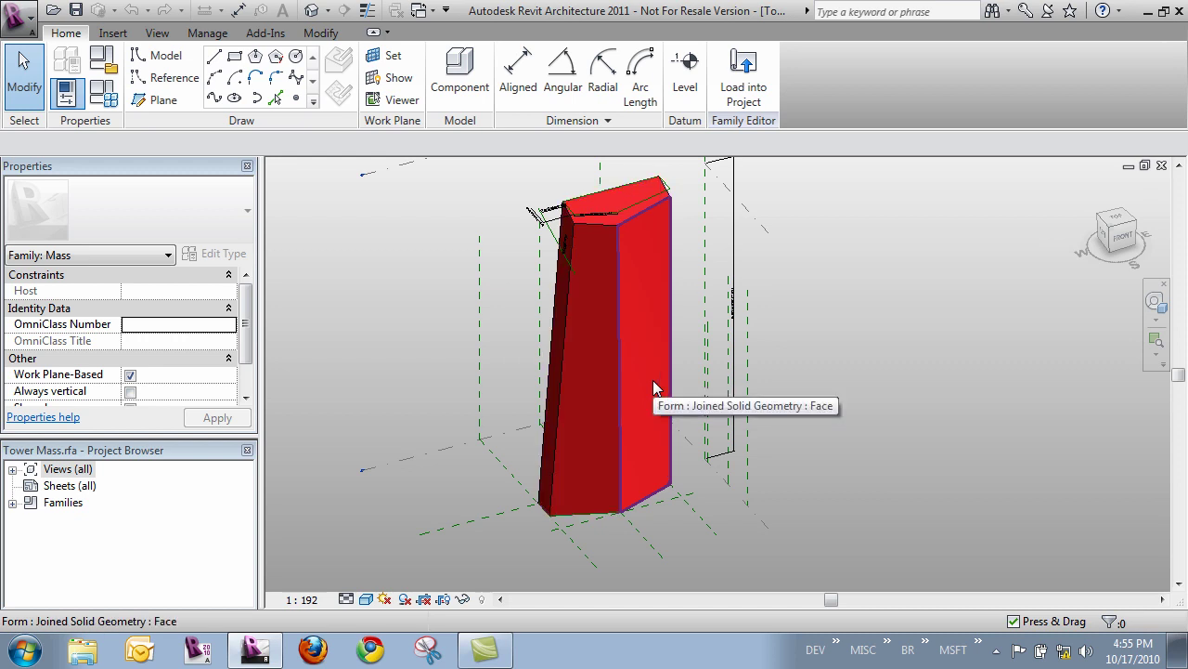
left_click(654, 382)
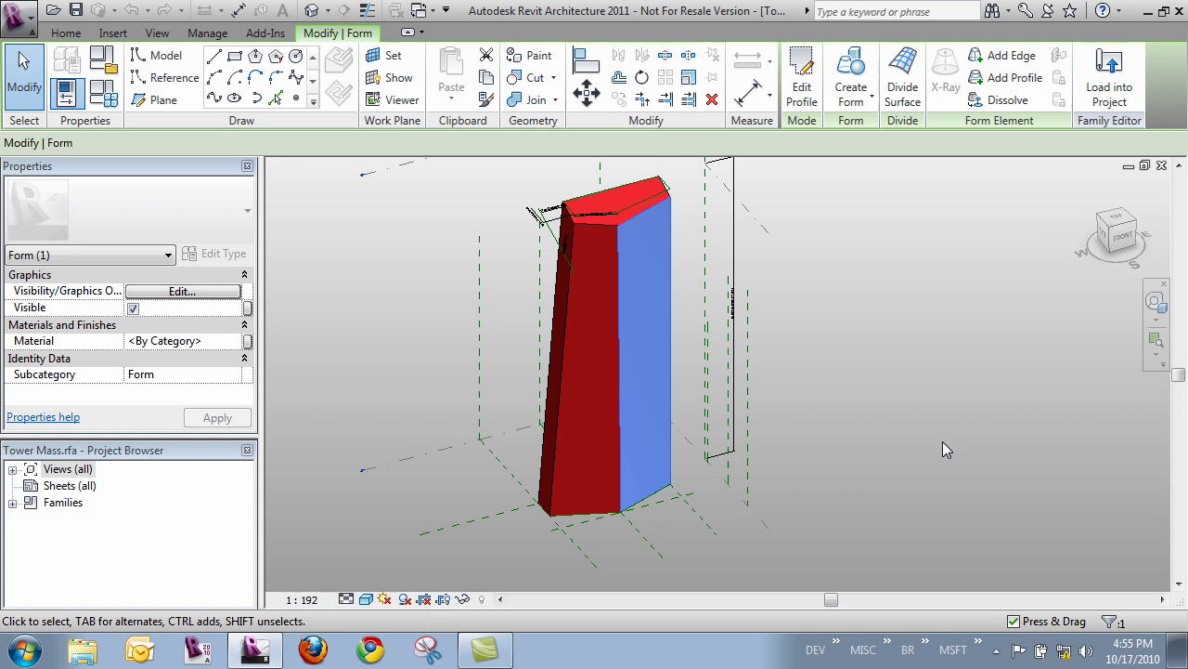
middle_click_drag(845, 450, 894, 406, "shift")
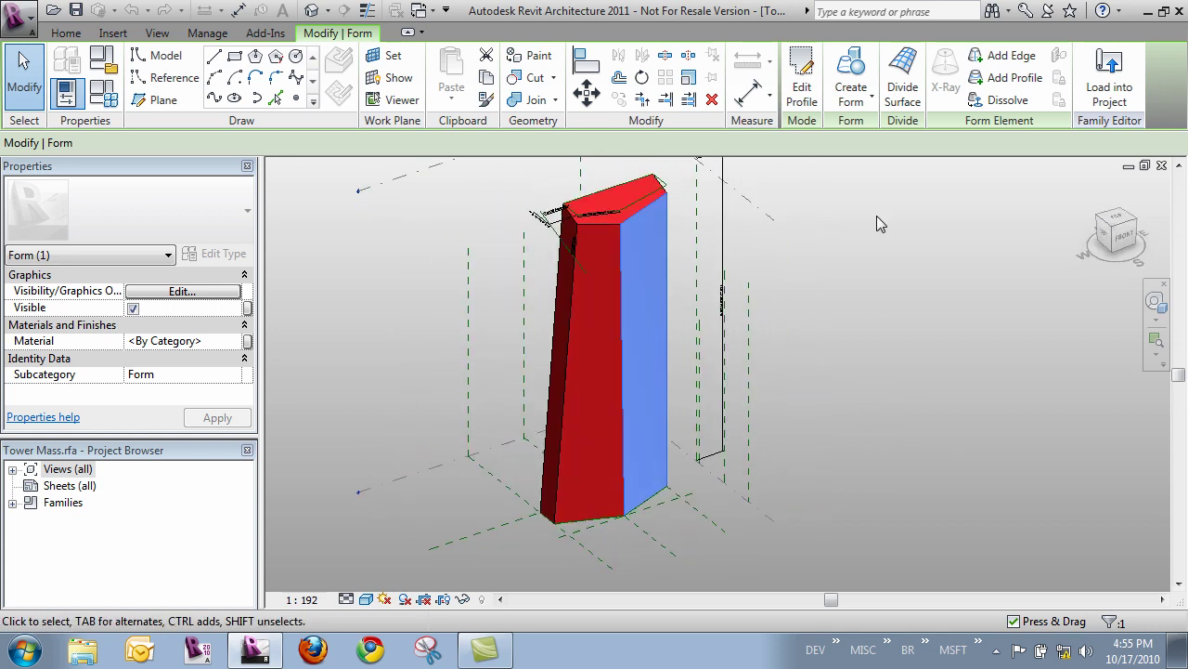
left_click(908, 85)
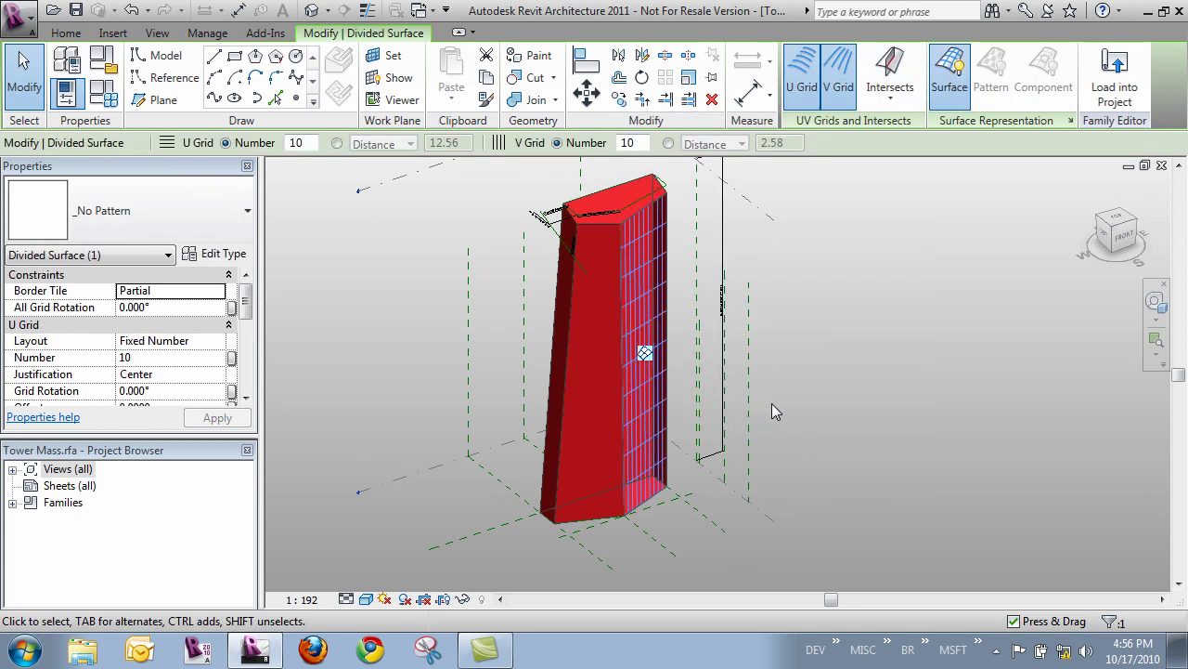
middle_click_drag(771, 405, 693, 445, "shift")
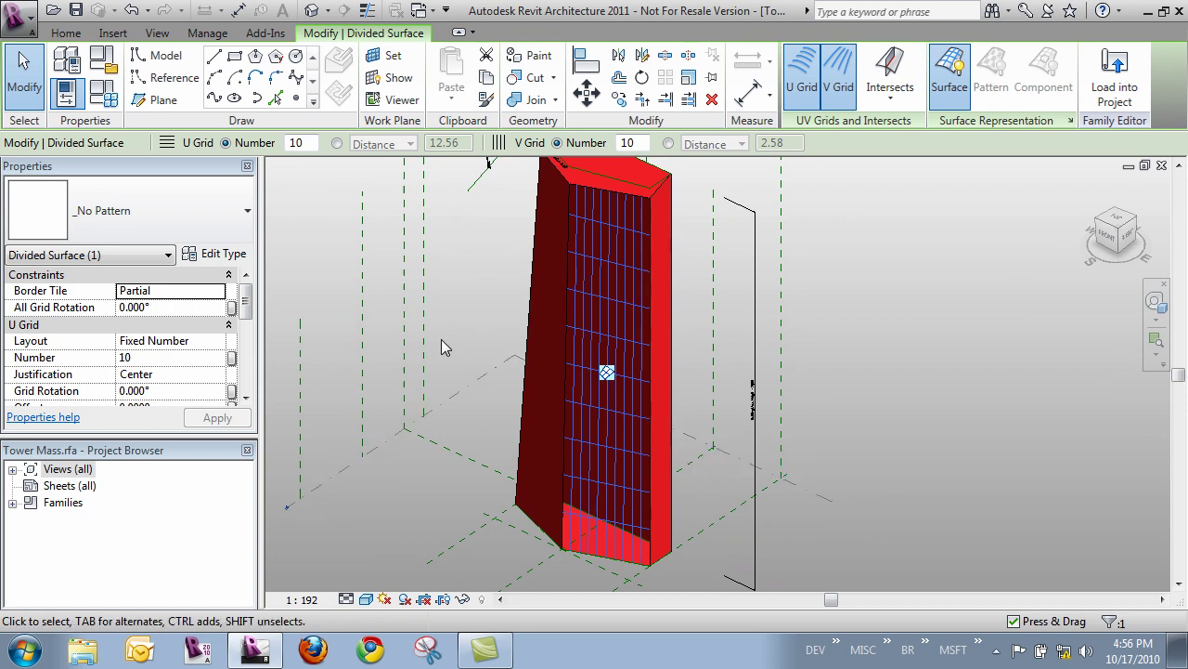
Preview surface patterns in the Type Selector and keep _No Pattern.
left_click(127, 207)
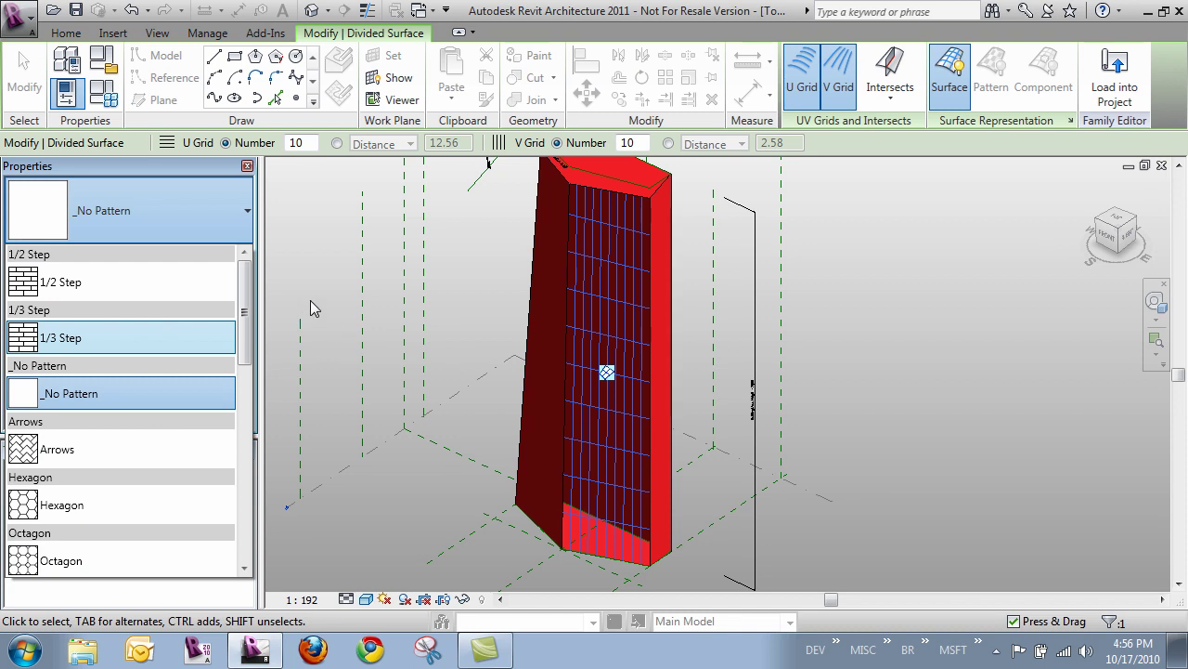
left_click(315, 269)
middle_click_drag(646, 371, 631, 379)
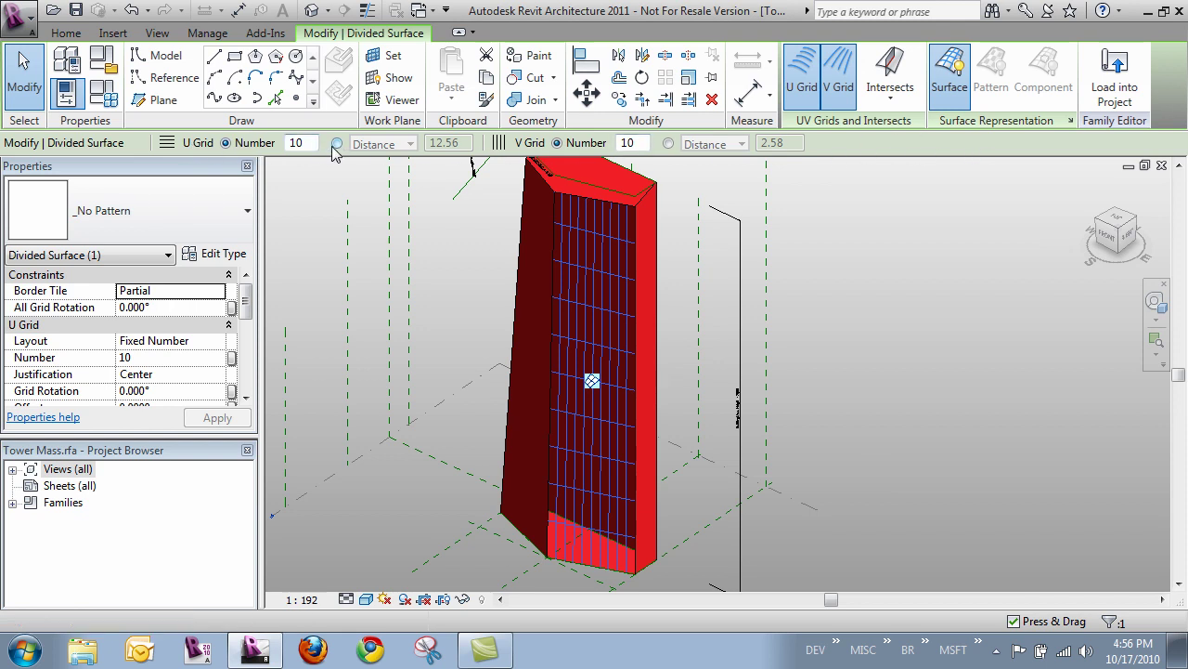
Change the divided face's U grid to 30 divisions.
double_click(299, 143)
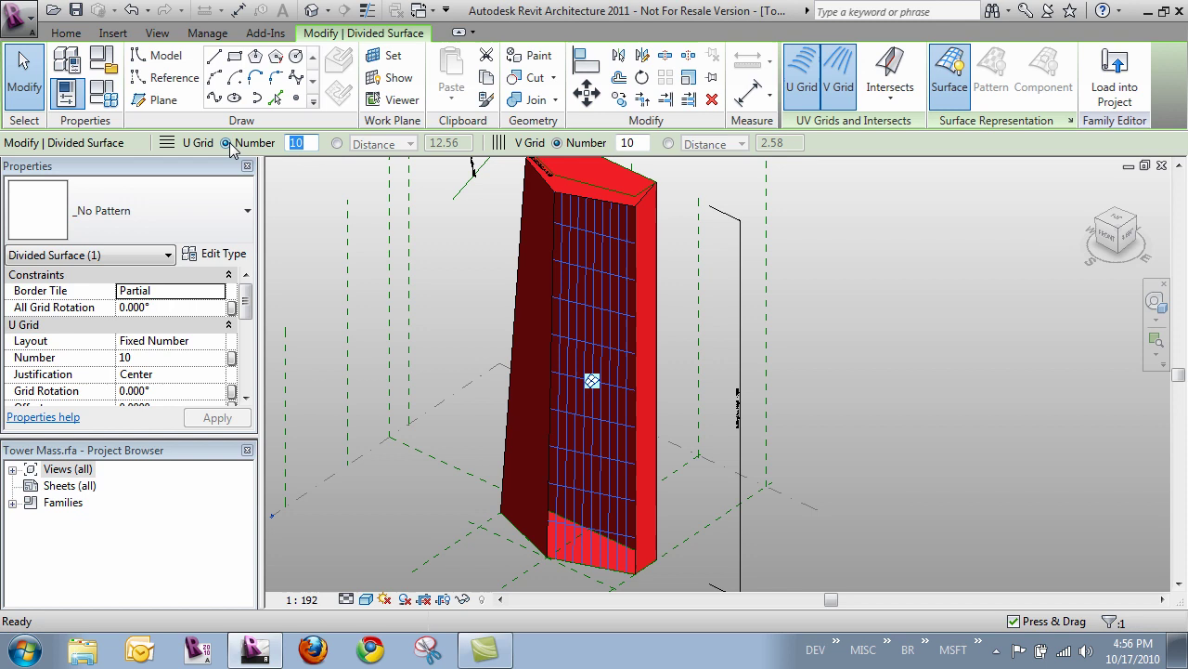
type("30")
key("Return")
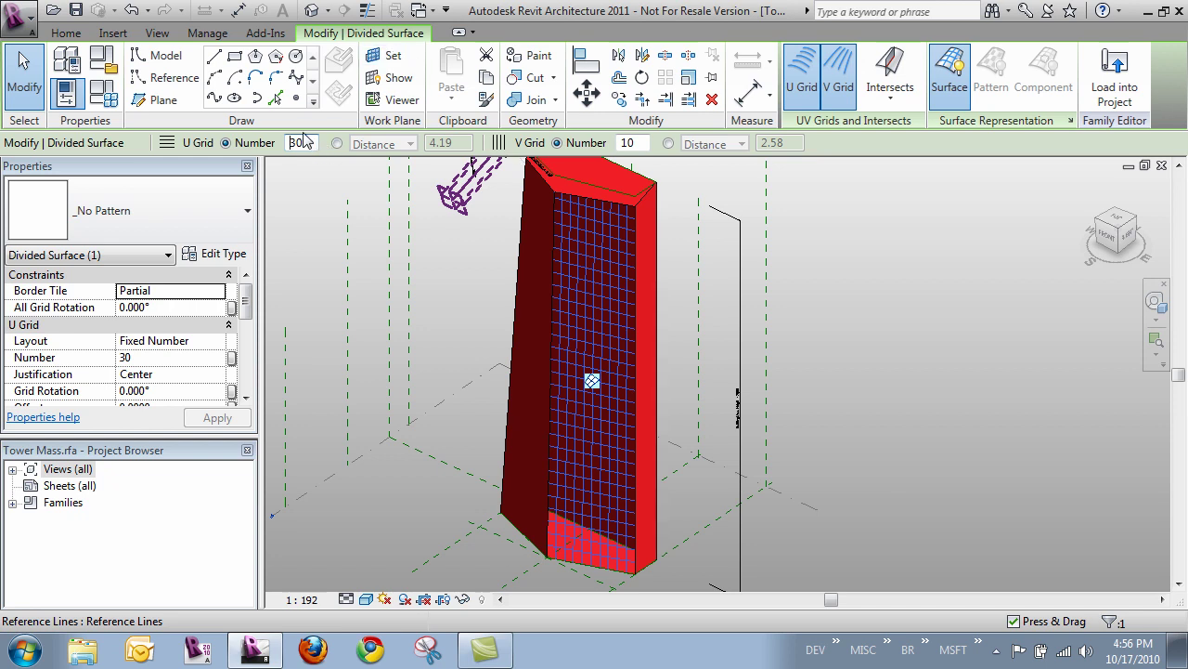
left_click_drag(315, 140, 280, 144)
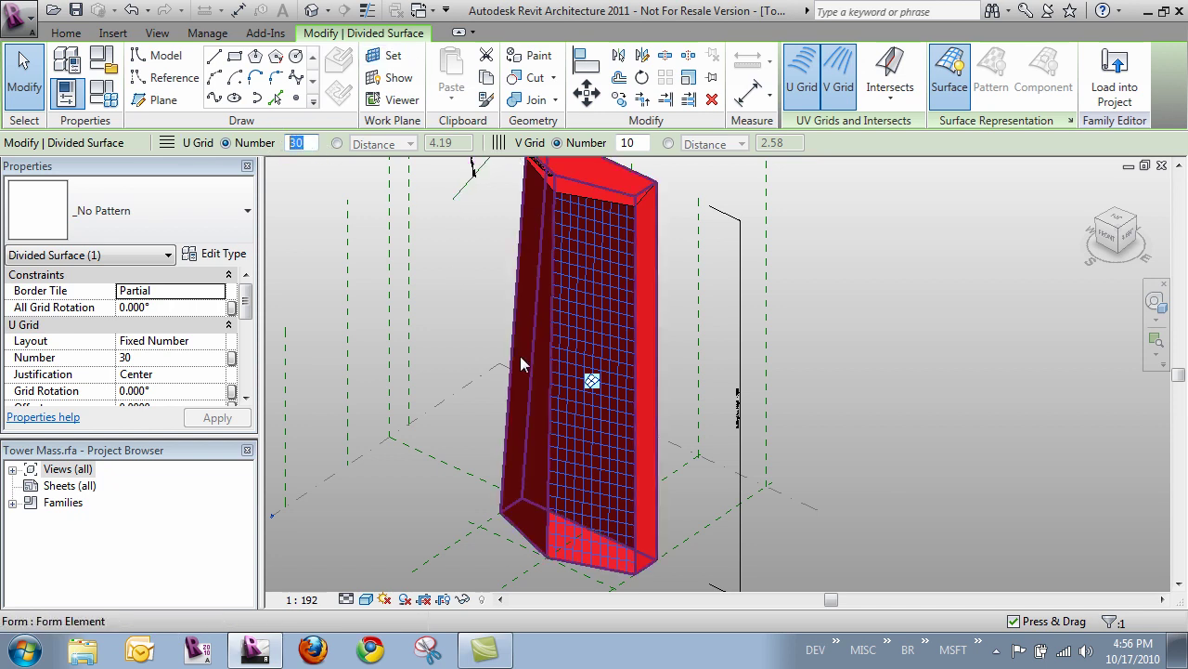
double_click(639, 144)
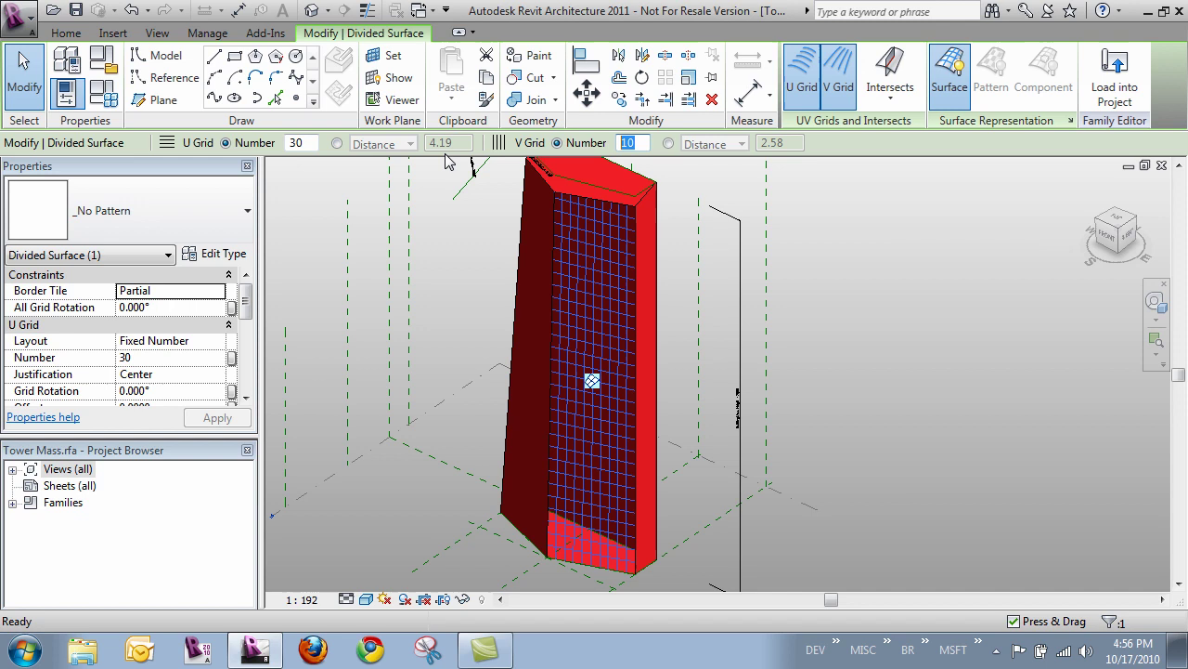
Switch the U grid to a fixed 9.00 distance and orbit to view the coarser grid.
left_click(337, 143)
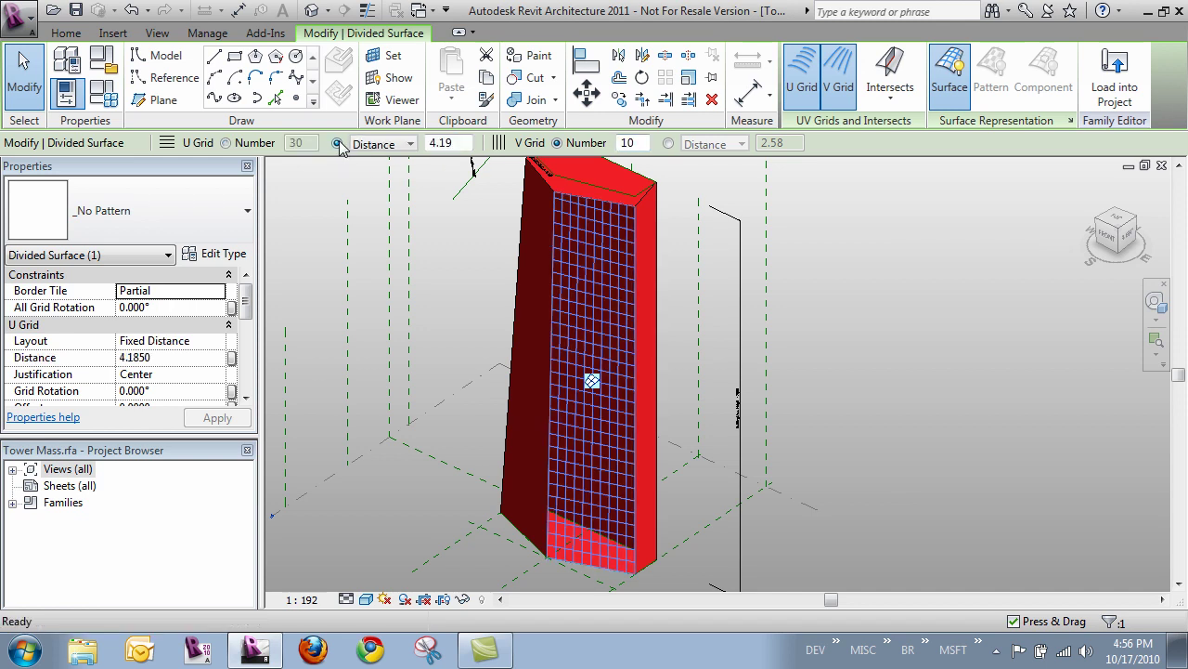
double_click(434, 142)
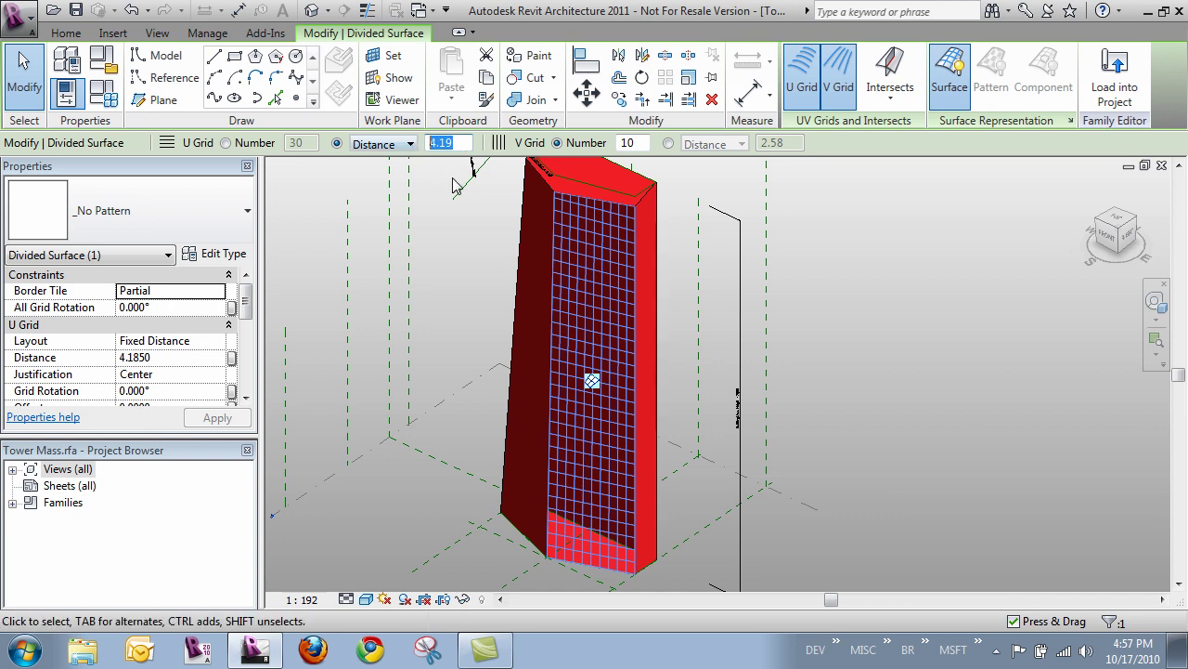
type("9")
key("Return")
middle_click_drag(562, 350, 710, 372, "shift")
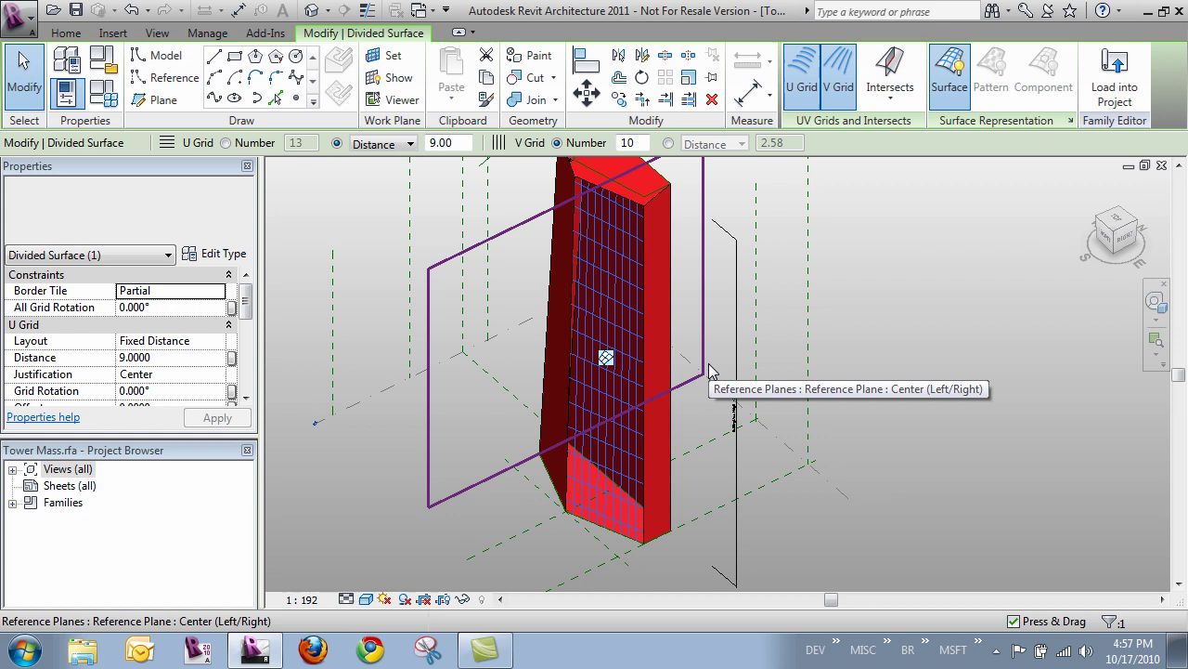
middle_click_drag(710, 371, 728, 345, "shift")
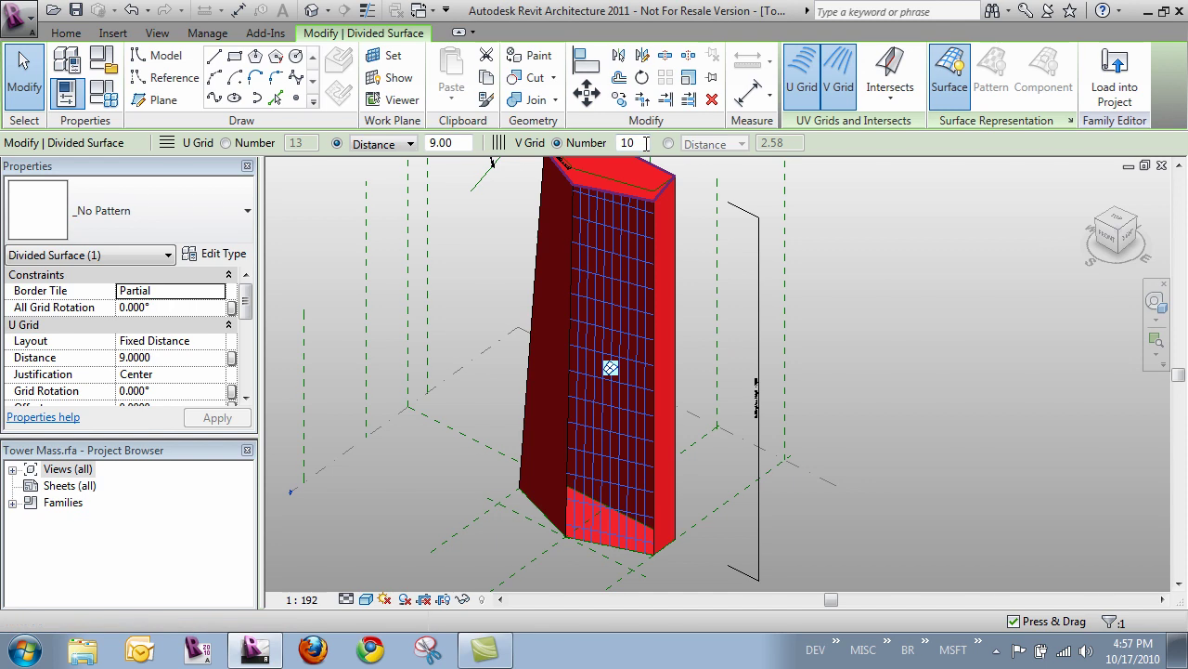
middle_click_drag(664, 223, 669, 297)
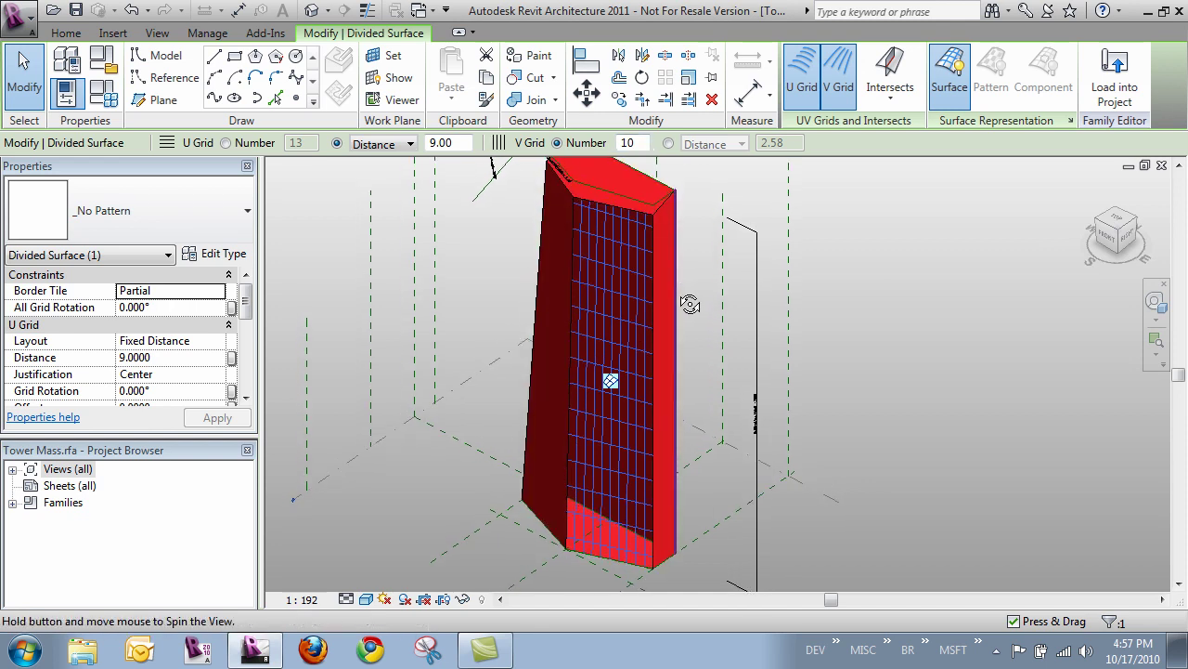
Change the V grid distance from 2.58 to 2.00 and orbit to inspect the denser grid.
left_click(667, 143)
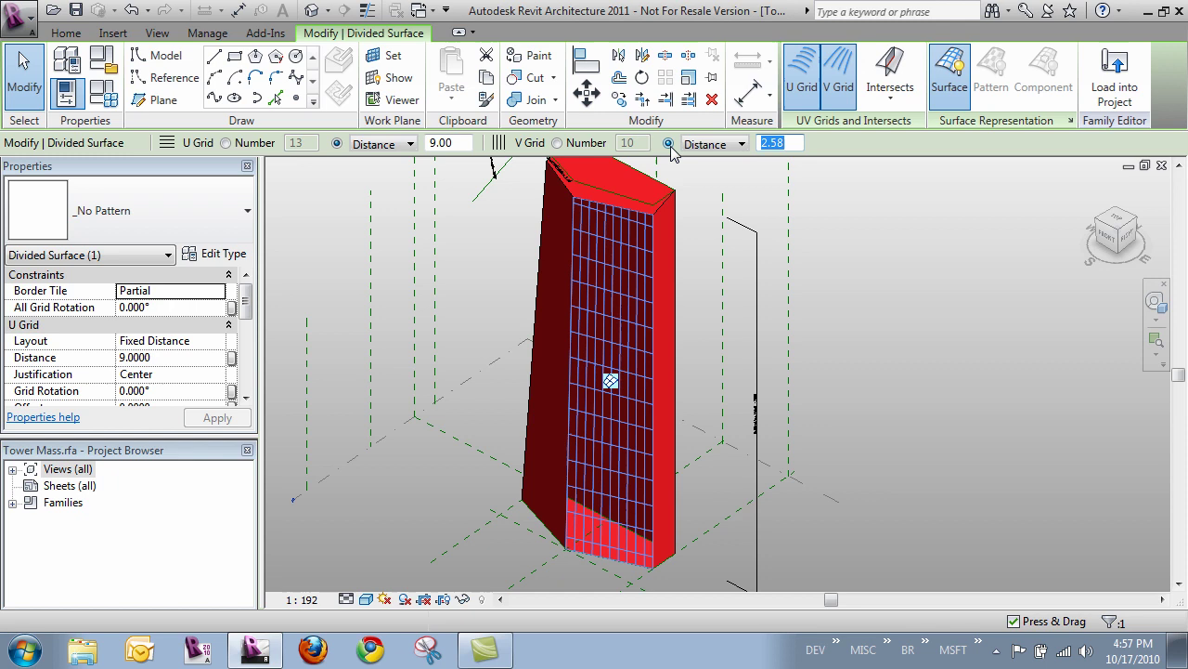
type("2")
key("Return")
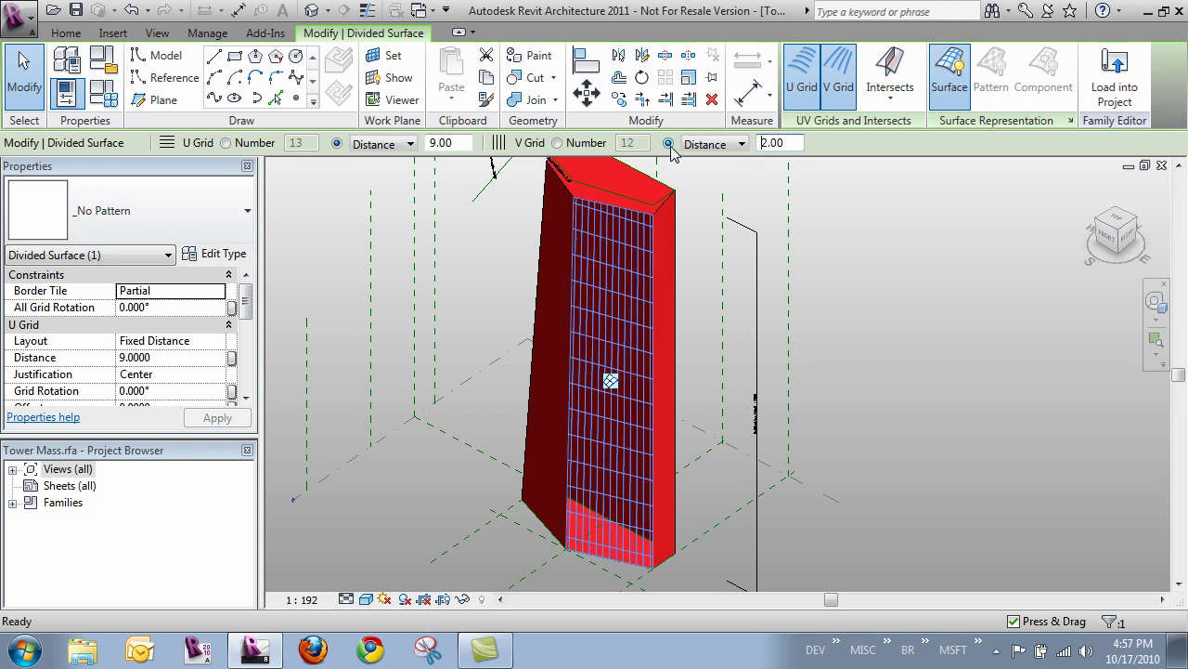
middle_click_drag(653, 416, 724, 538, "shift")
scroll(647, 432, "up", 3)
middle_click_drag(752, 481, 706, 390, "shift")
middle_click_drag(684, 319, 510, 201)
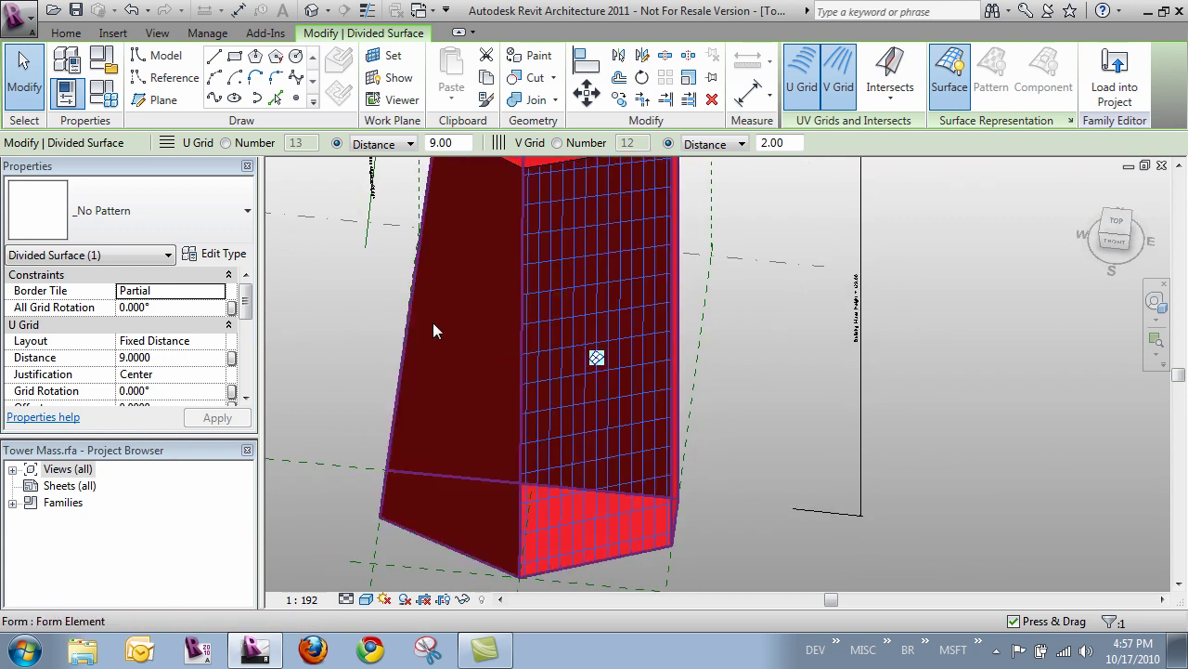
middle_click_drag(684, 404, 685, 417, "shift")
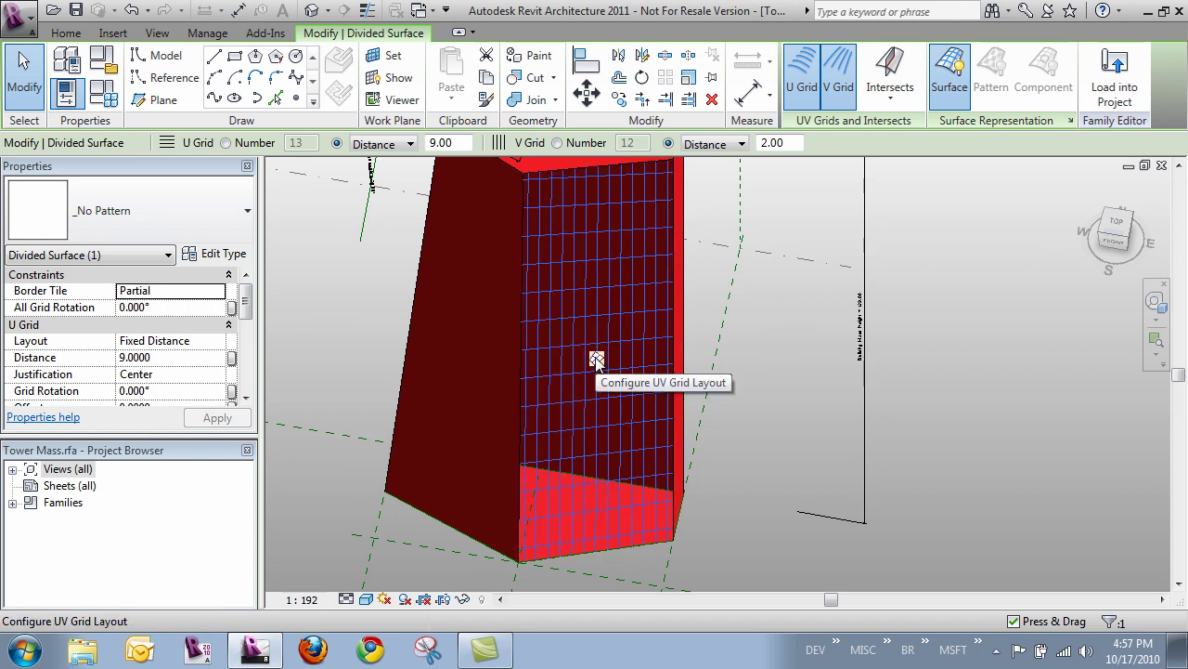
Move the UV grid justification point to the face's bottom-left corner, making U justification Beginning.
left_click(597, 360)
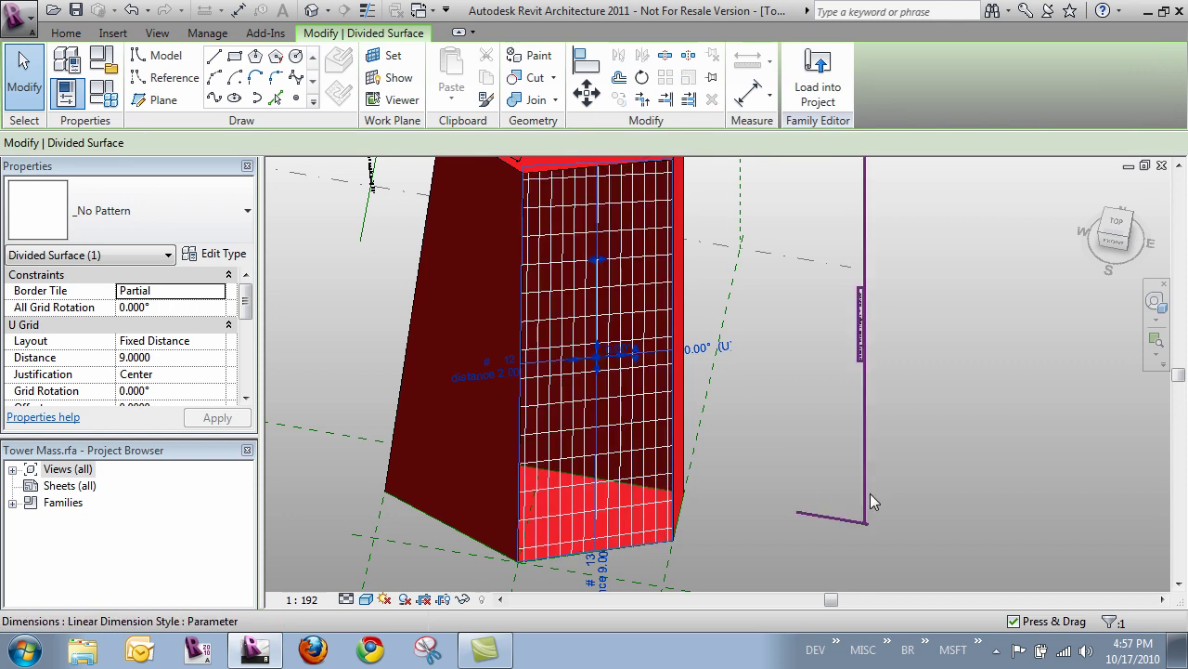
middle_click_drag(628, 471, 718, 361, "shift")
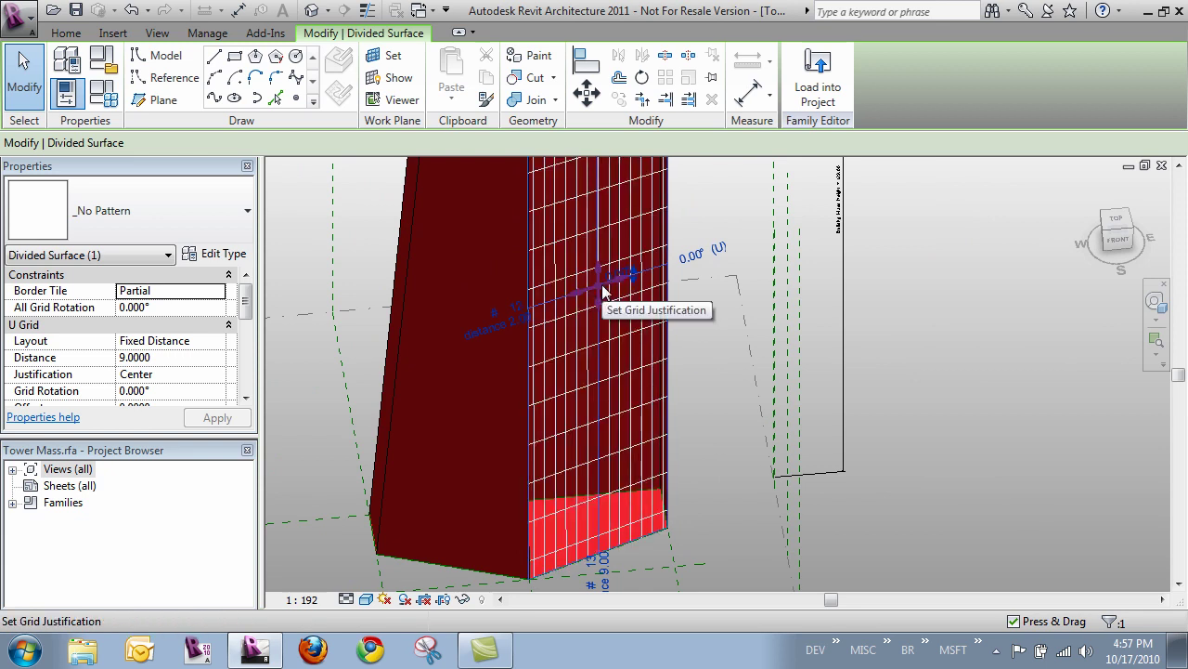
mouse_move(604, 291)
left_mouse_down()
mouse_move(590, 381)
mouse_move(650, 516)
mouse_move(604, 525)
mouse_move(561, 555)
mouse_move(571, 568)
mouse_move(599, 553)
mouse_move(605, 450)
mouse_move(555, 334)
mouse_move(620, 290)
left_mouse_up()
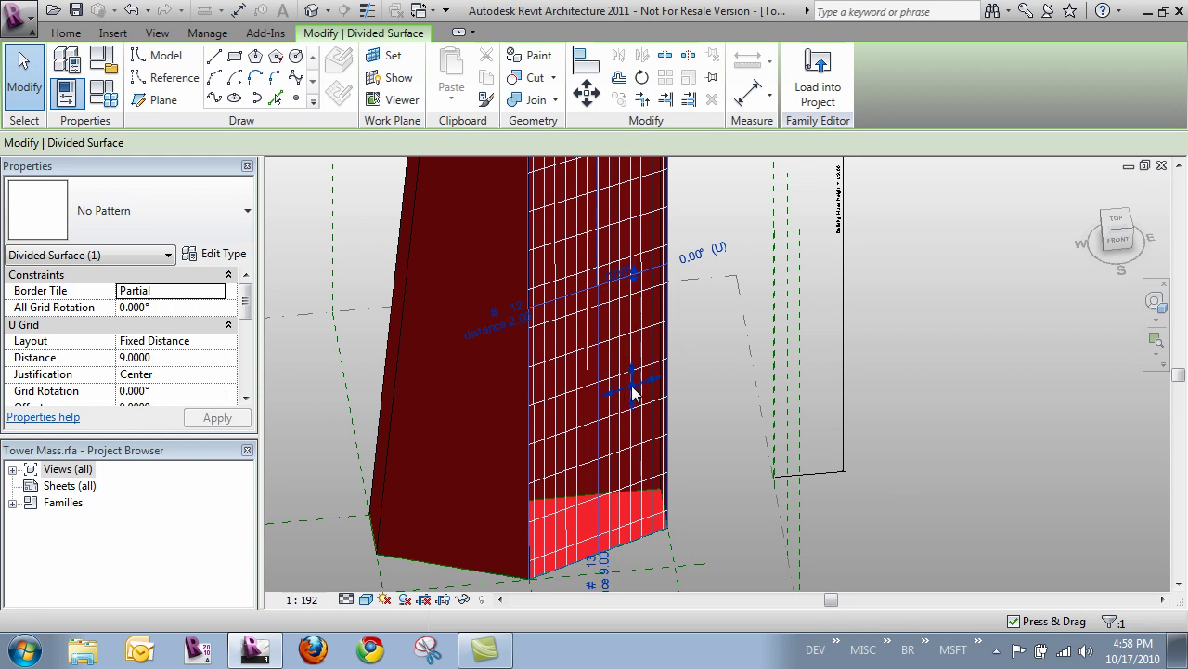
mouse_move(633, 395)
left_mouse_down()
mouse_move(621, 441)
mouse_move(563, 506)
mouse_move(544, 575)
left_mouse_up()
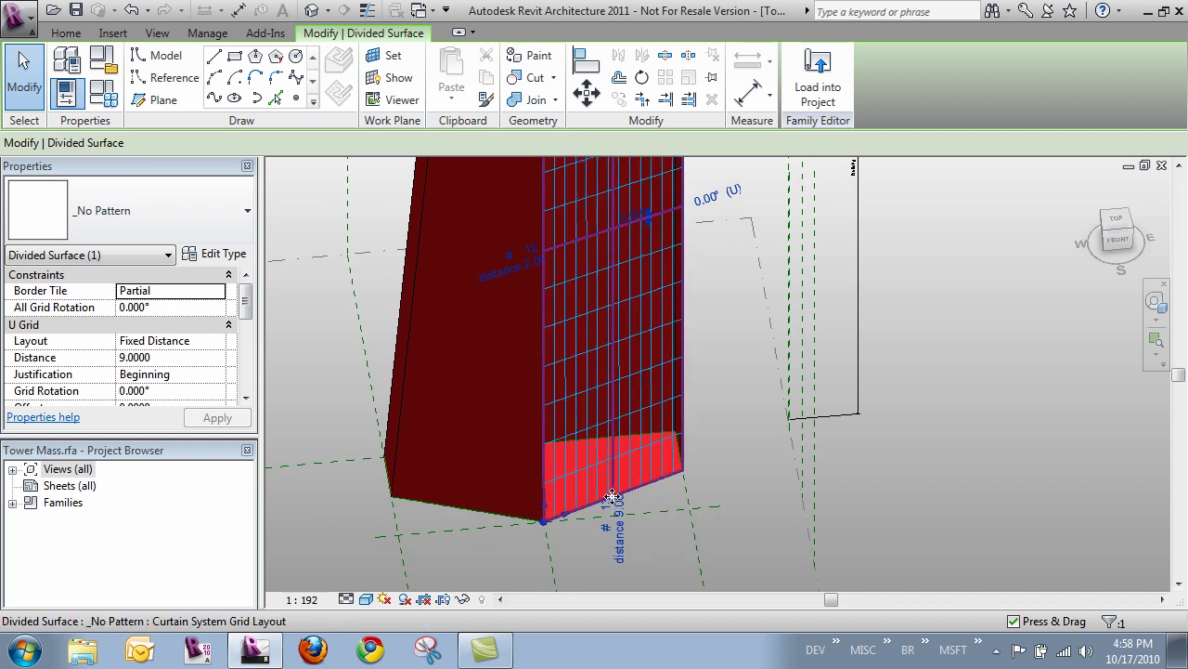
middle_click_drag(536, 486, 808, 551, "shift")
Reselect the divided surface and switch its U grid to Minimum Distance spacing.
left_click(808, 551)
left_click(623, 382)
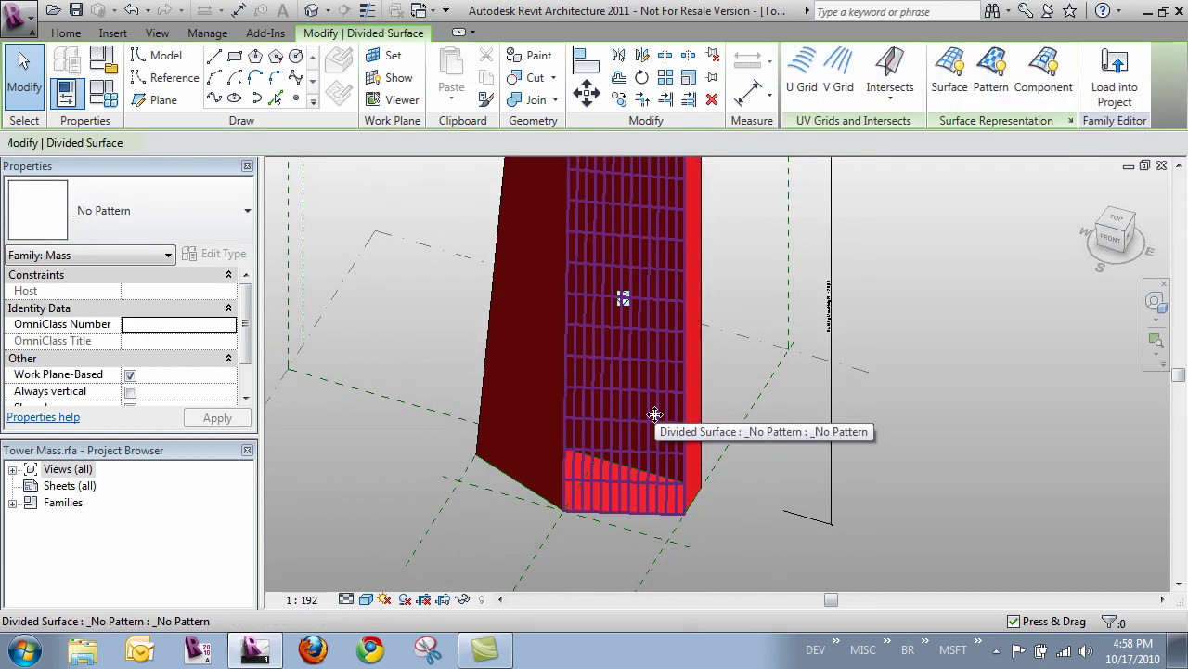
left_click(390, 144)
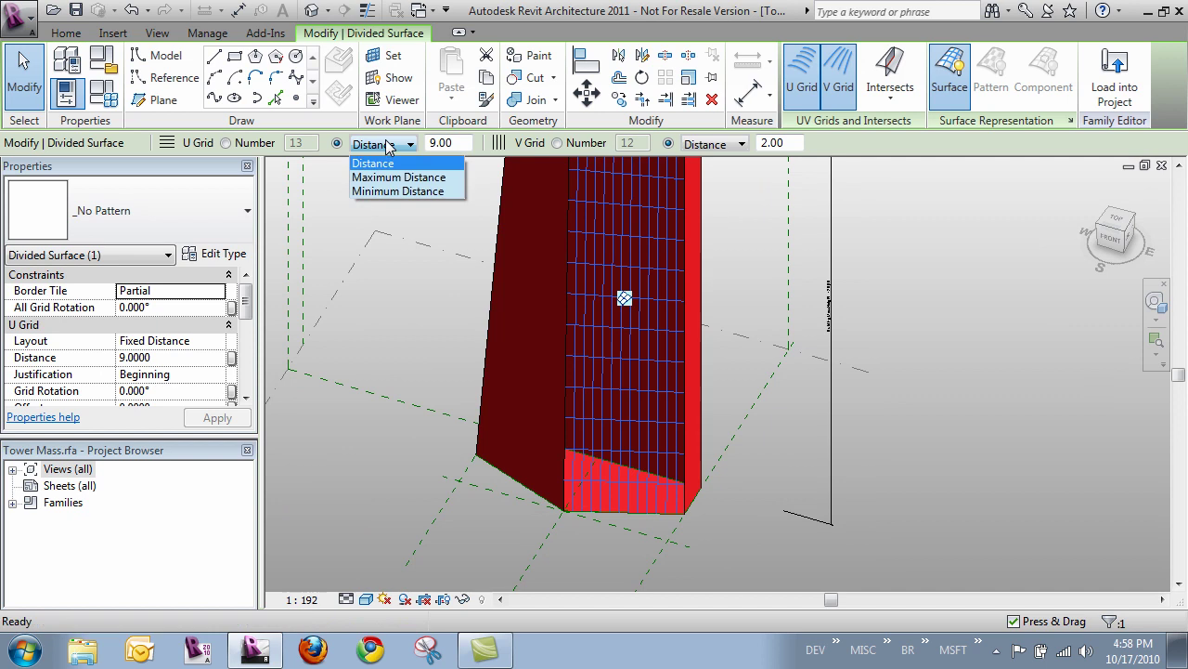
left_click(432, 192)
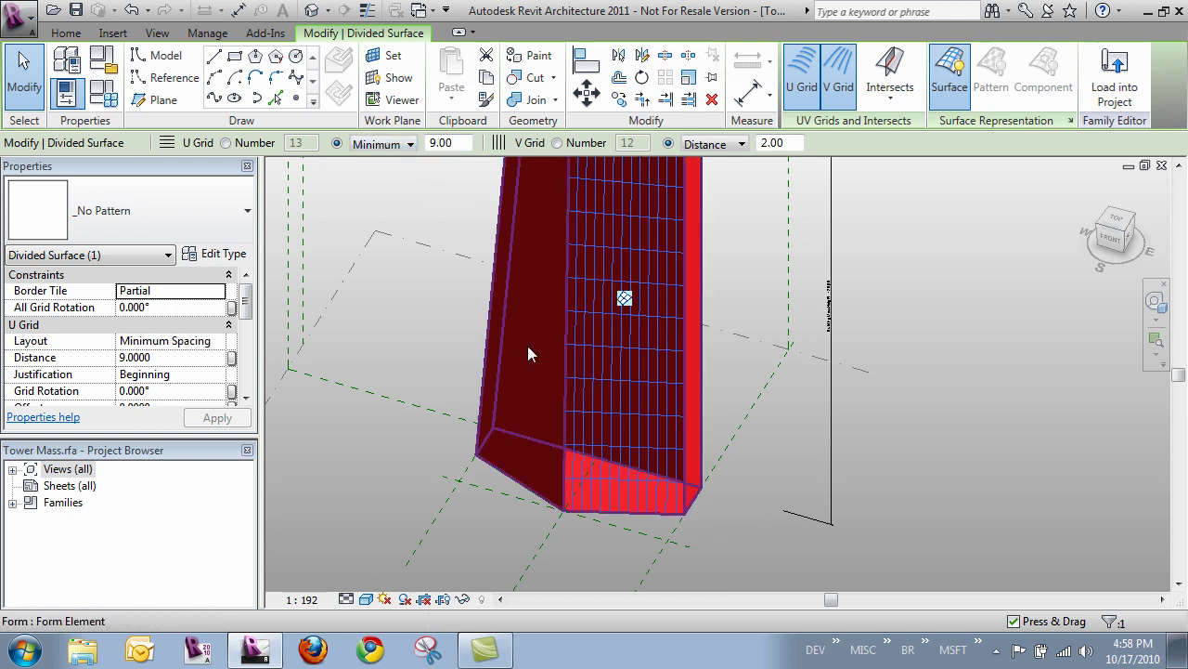
left_click(397, 141)
left_click(394, 190)
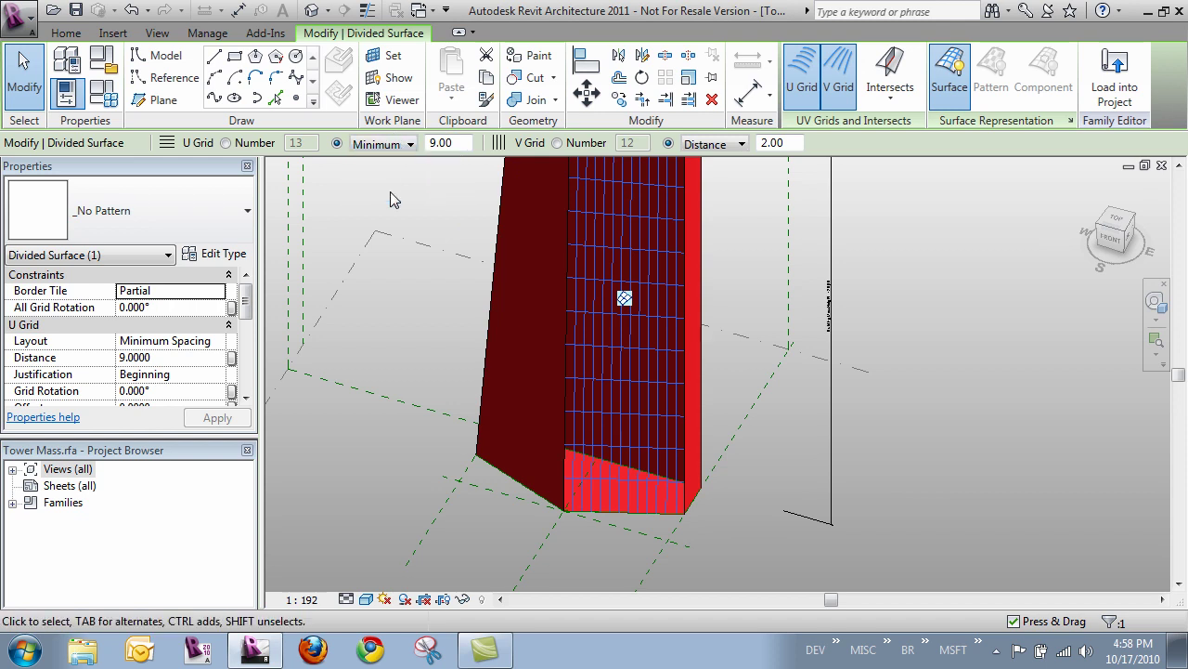
Return the U grid to fixed 9.00 Distance spacing and view the whole tower.
left_click(398, 143)
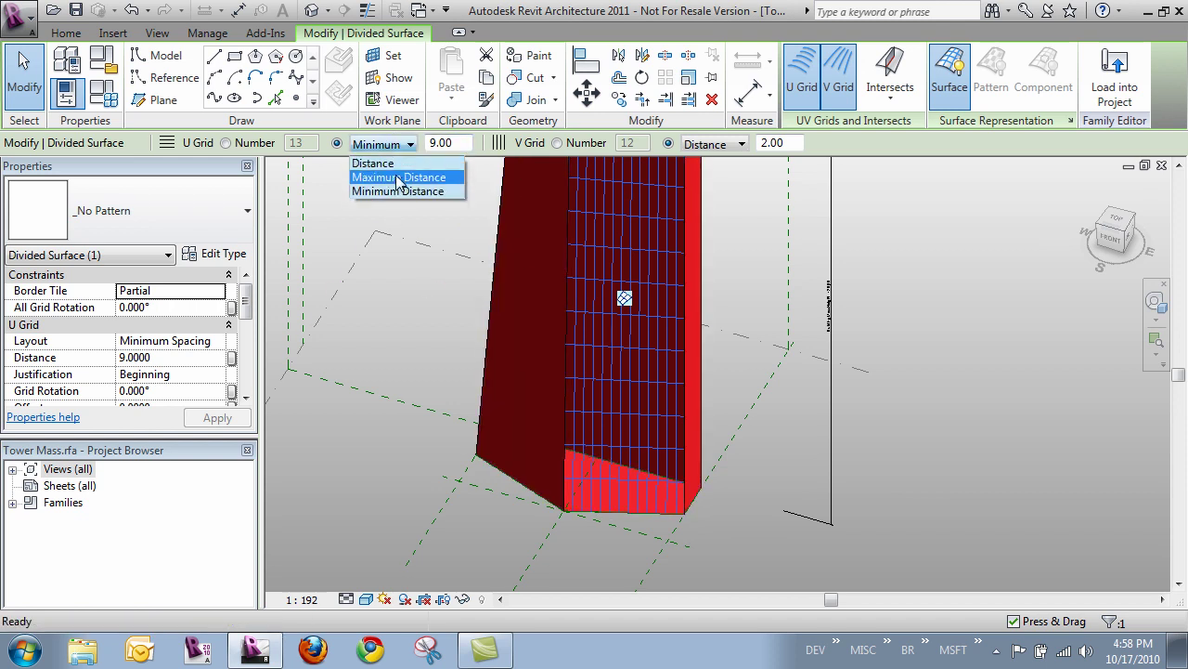
left_click(372, 164)
middle_click_drag(636, 298, 608, 376)
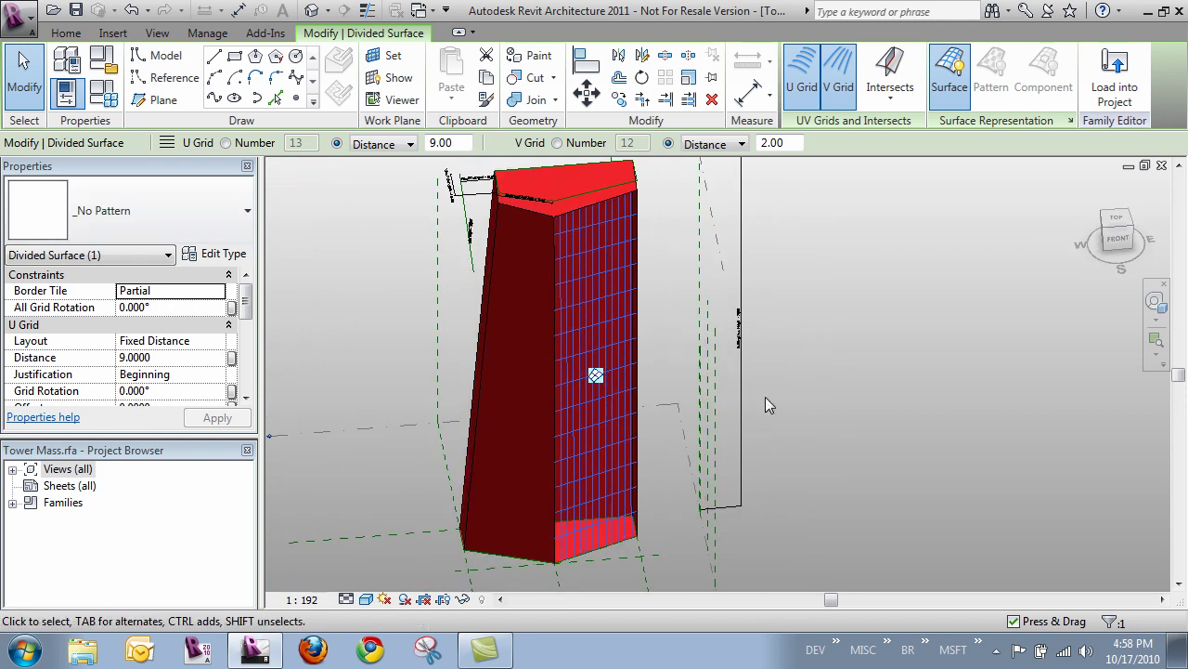
mouse_move(766, 406)
middle_mouse_down("shift")
mouse_move(790, 403)
mouse_move(780, 411)
middle_mouse_up("shift")
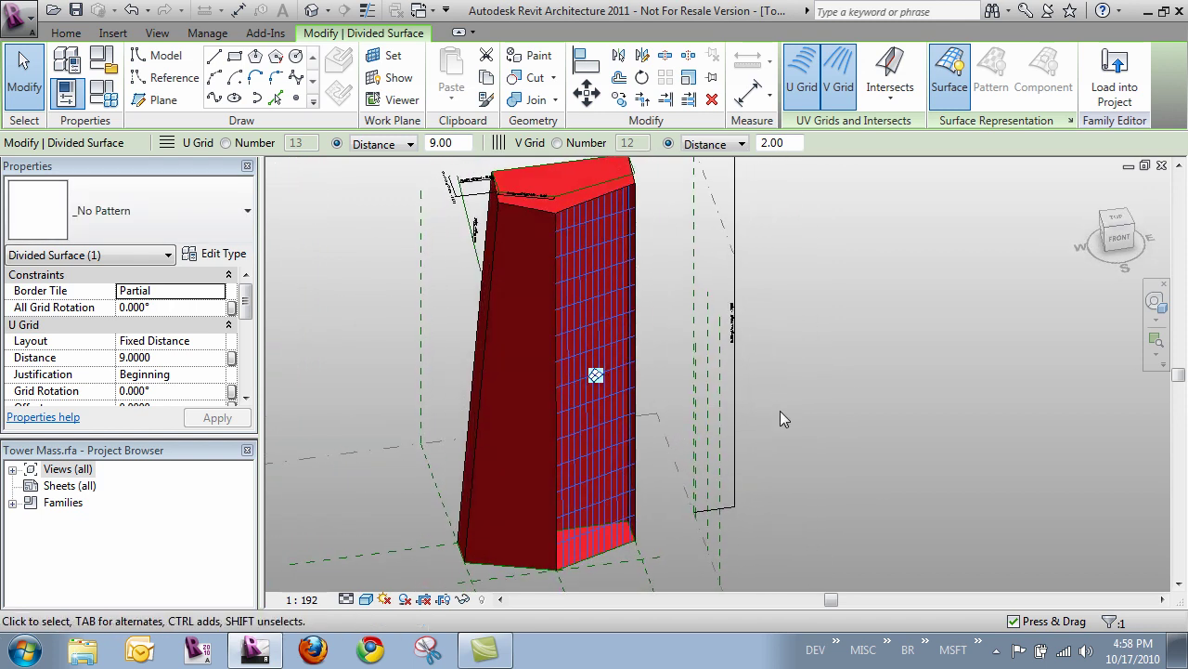
Select the tower's front face alone and divide it into a 10 by 10 UV grid.
left_click(533, 406)
mouse_move(785, 449)
middle_mouse_down("shift")
mouse_move(724, 420)
mouse_move(801, 395)
mouse_move(796, 437)
middle_mouse_up("shift")
left_click(866, 435)
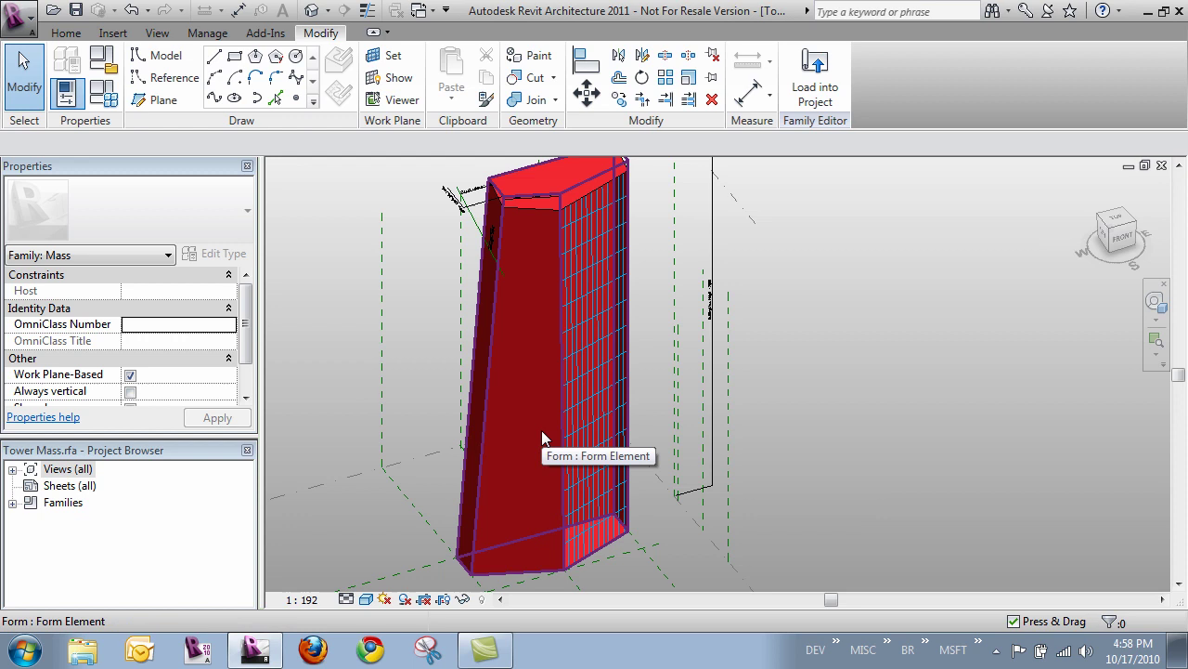
key("Tab")
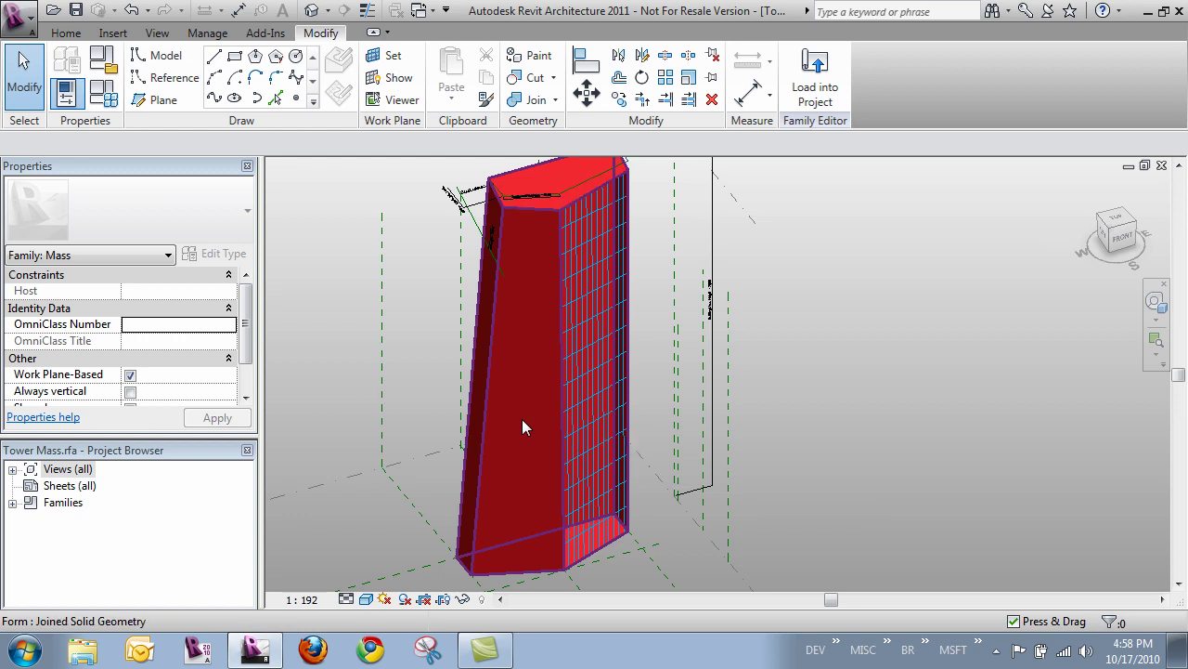
key("Tab")
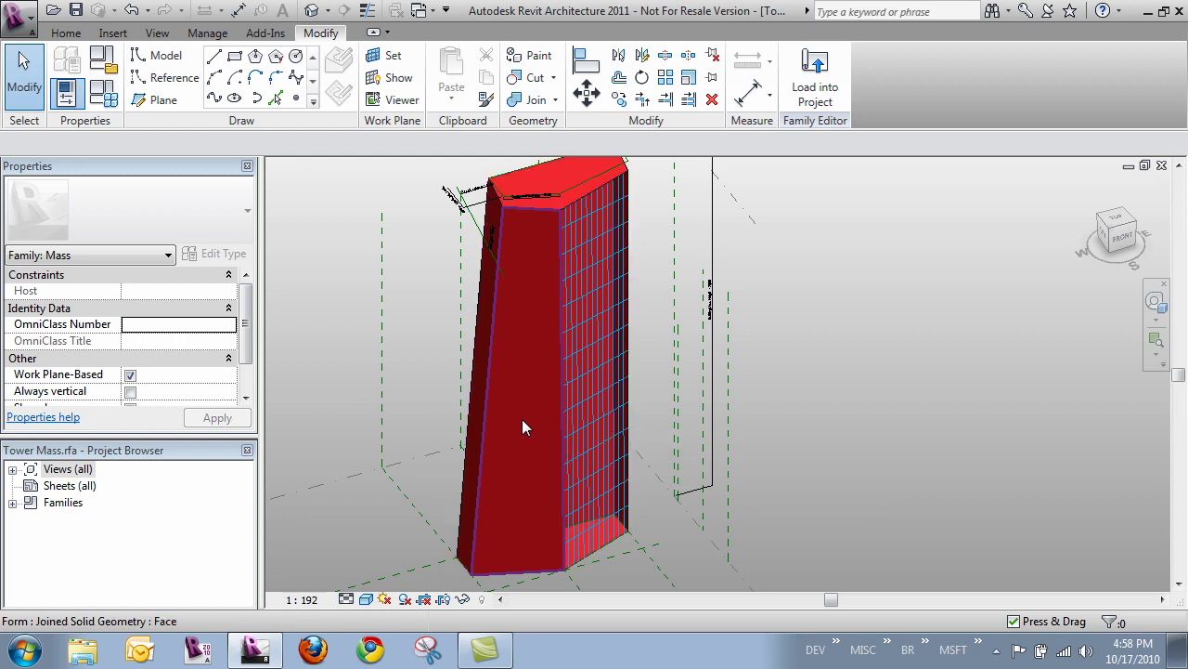
left_click(522, 419)
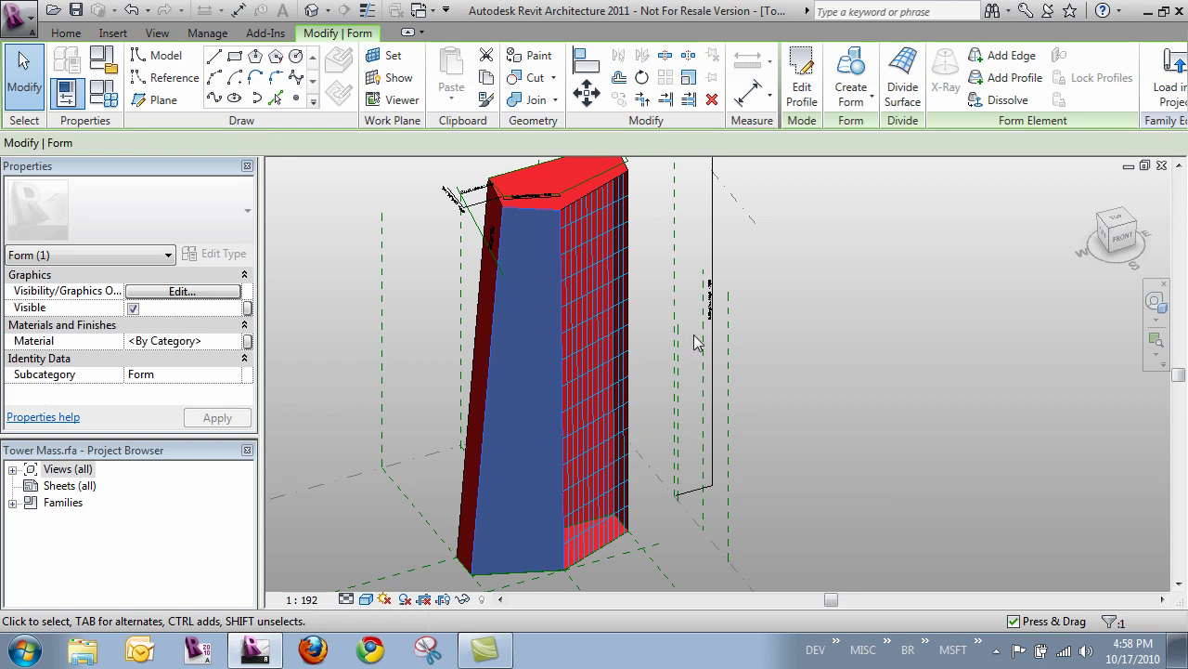
left_click(903, 86)
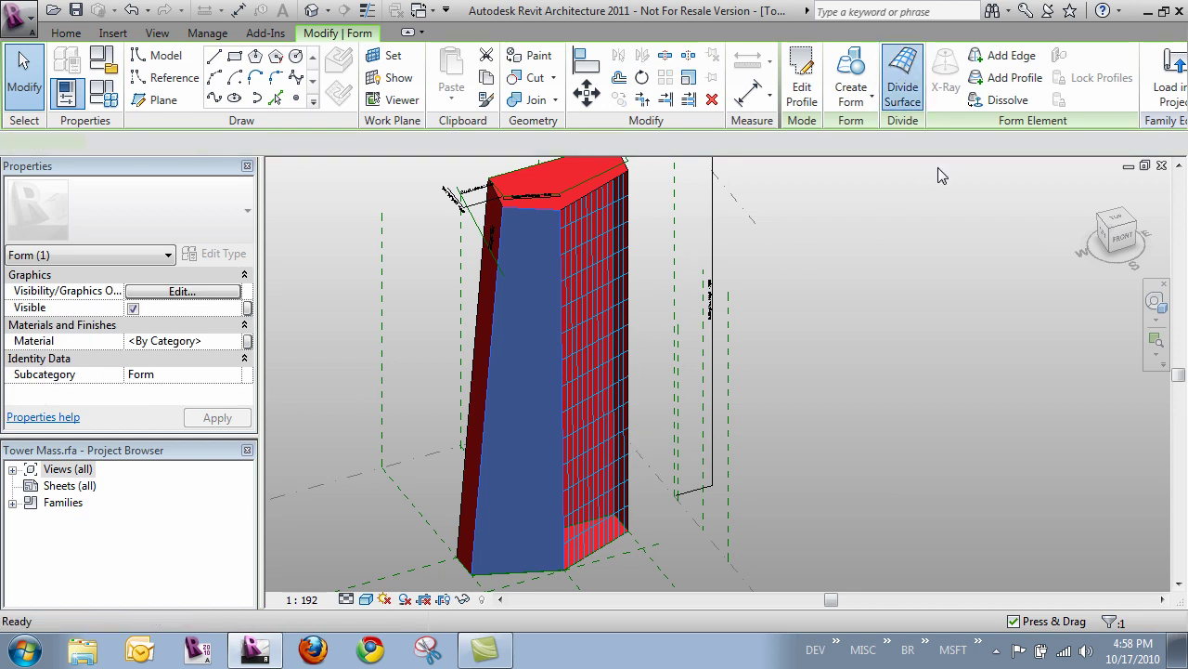
Give the front face fixed grid spacing: 9.00 for U and 3.00 for V.
scroll(614, 408, "up", 5)
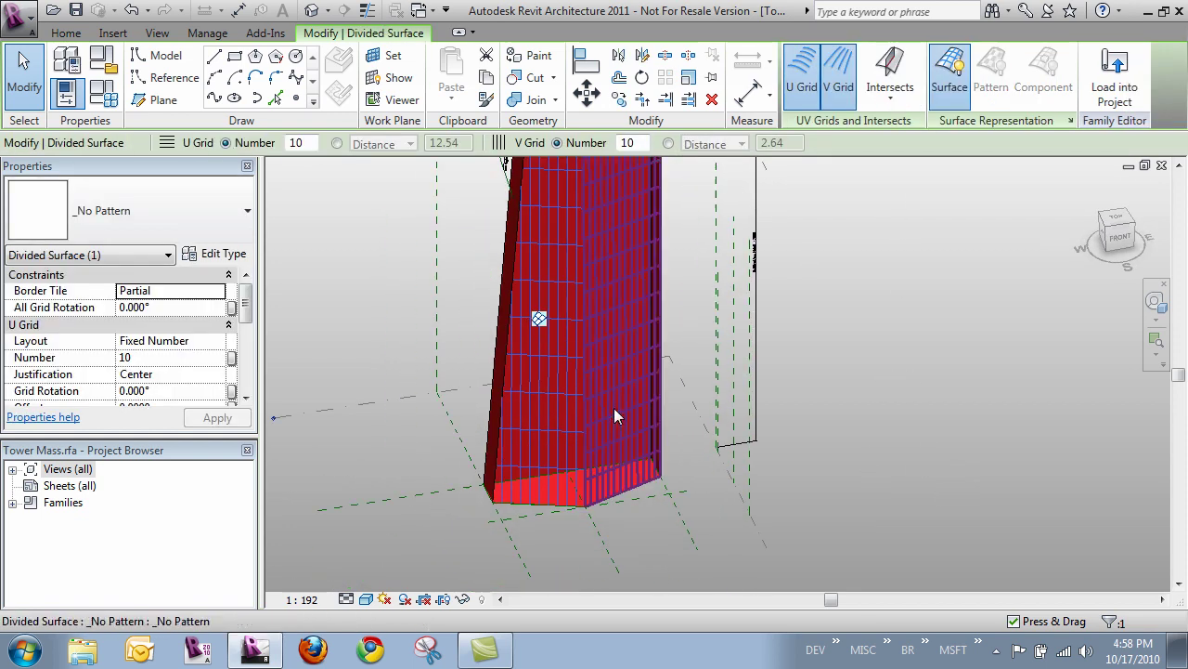
middle_click_drag(602, 477, 597, 411, "shift")
middle_click_drag(577, 370, 526, 375, "shift")
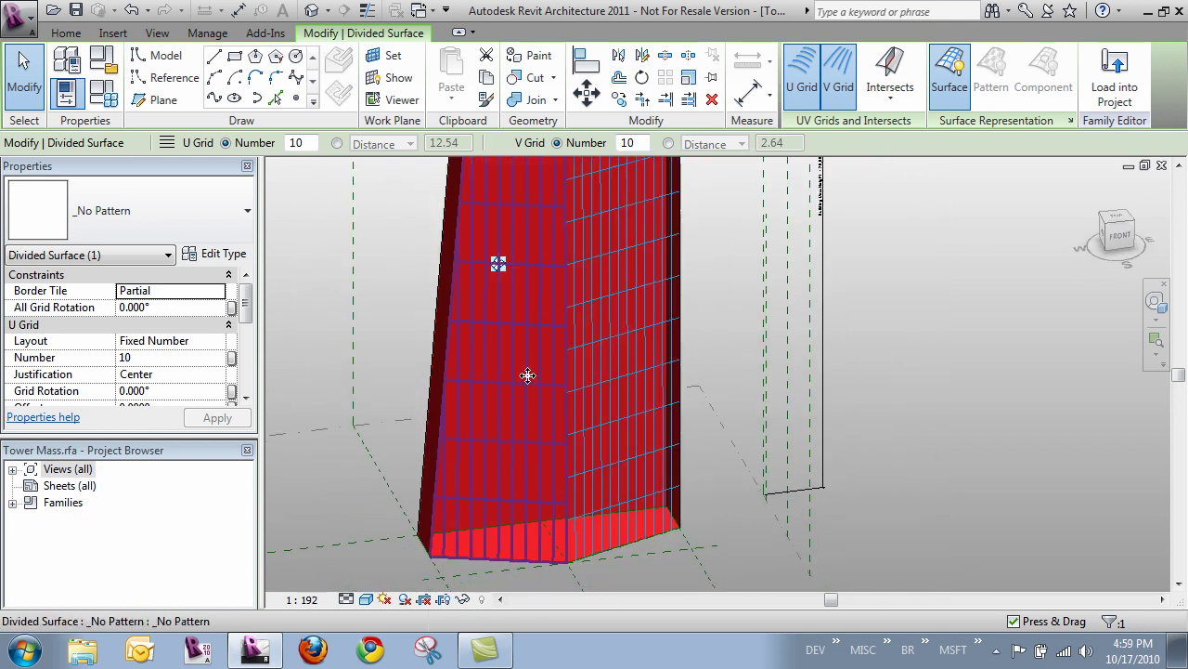
left_click(338, 144)
double_click(462, 142)
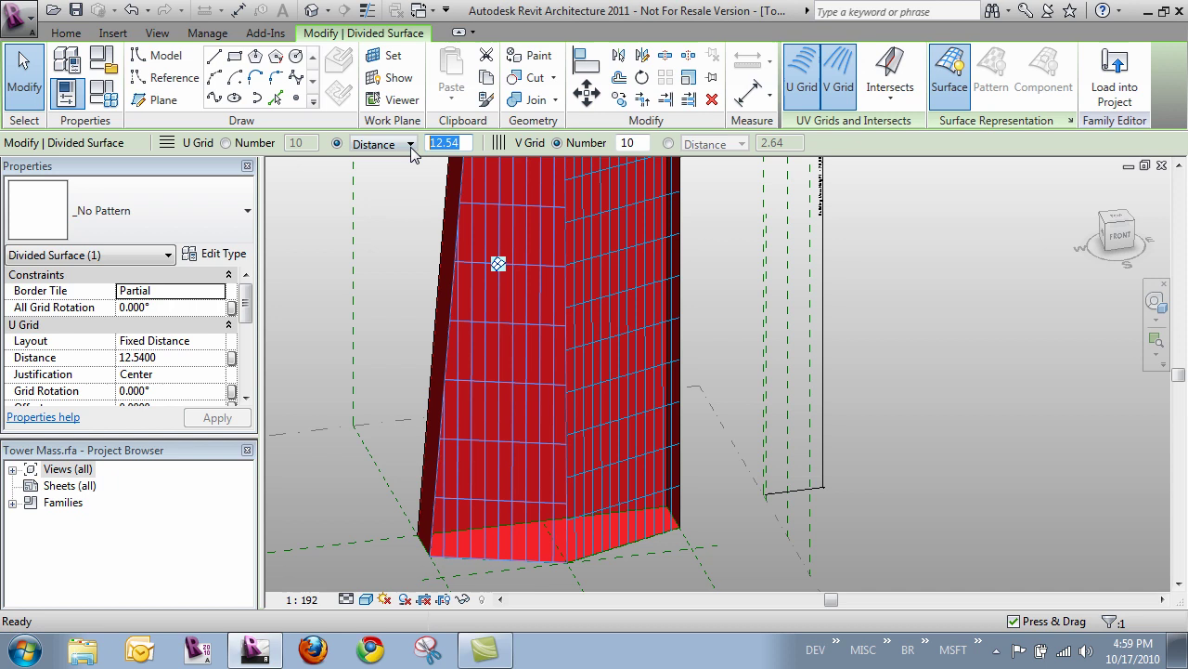
type("9")
key("Return")
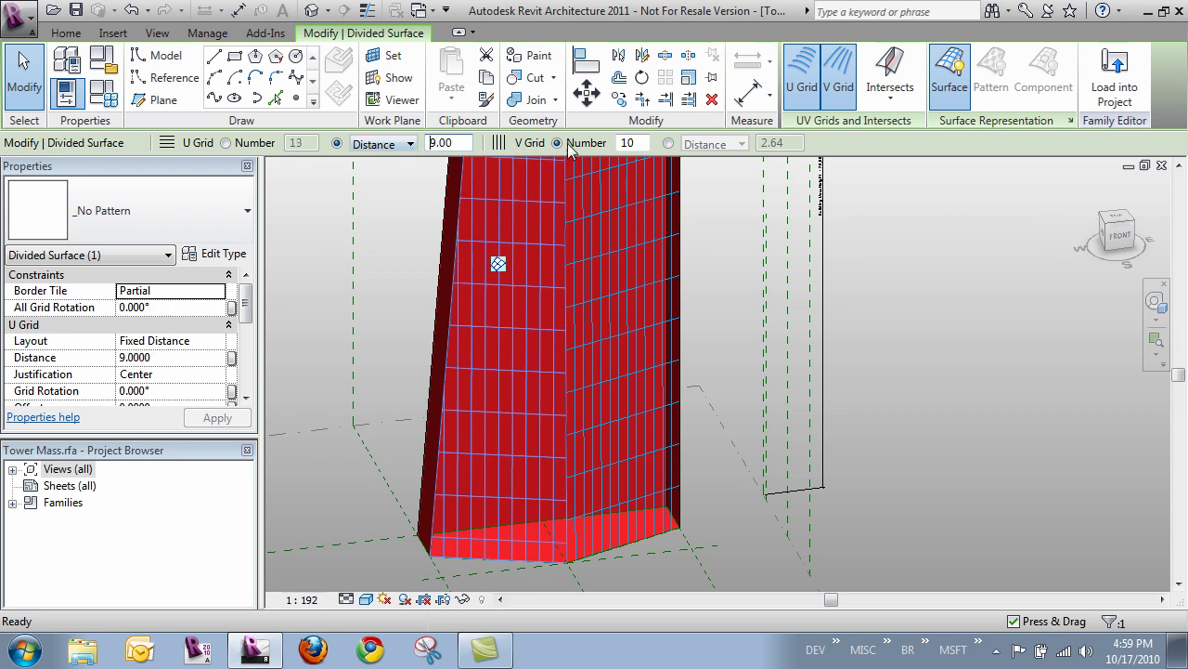
left_click(669, 143)
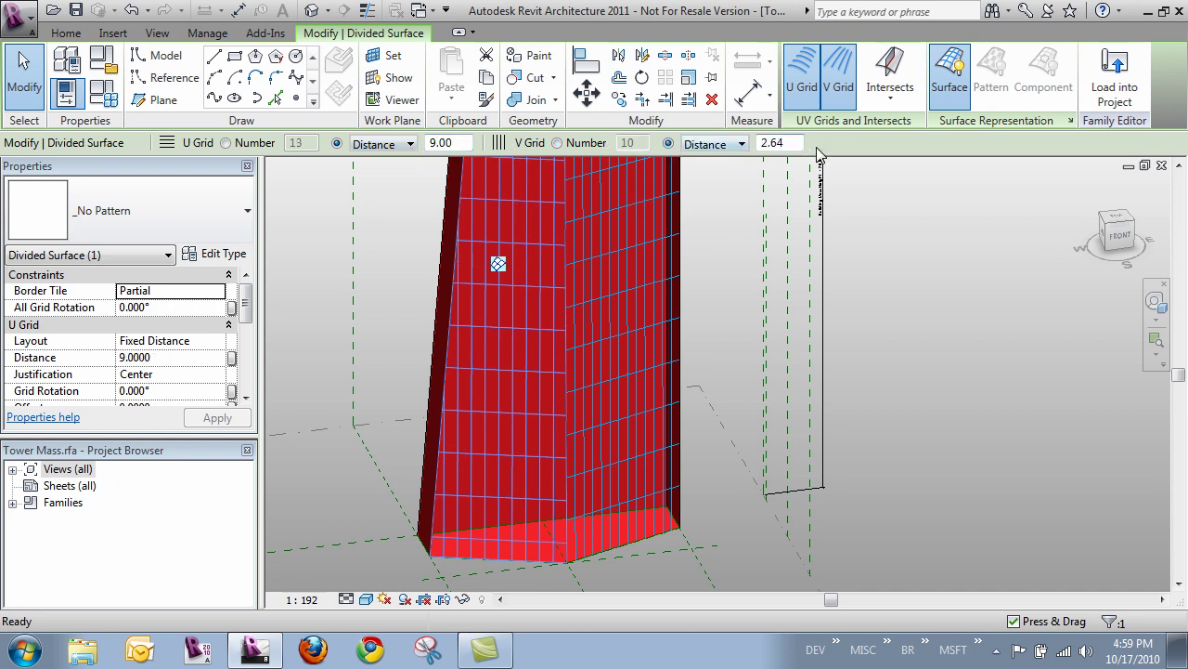
double_click(755, 142)
type("3")
key("Return")
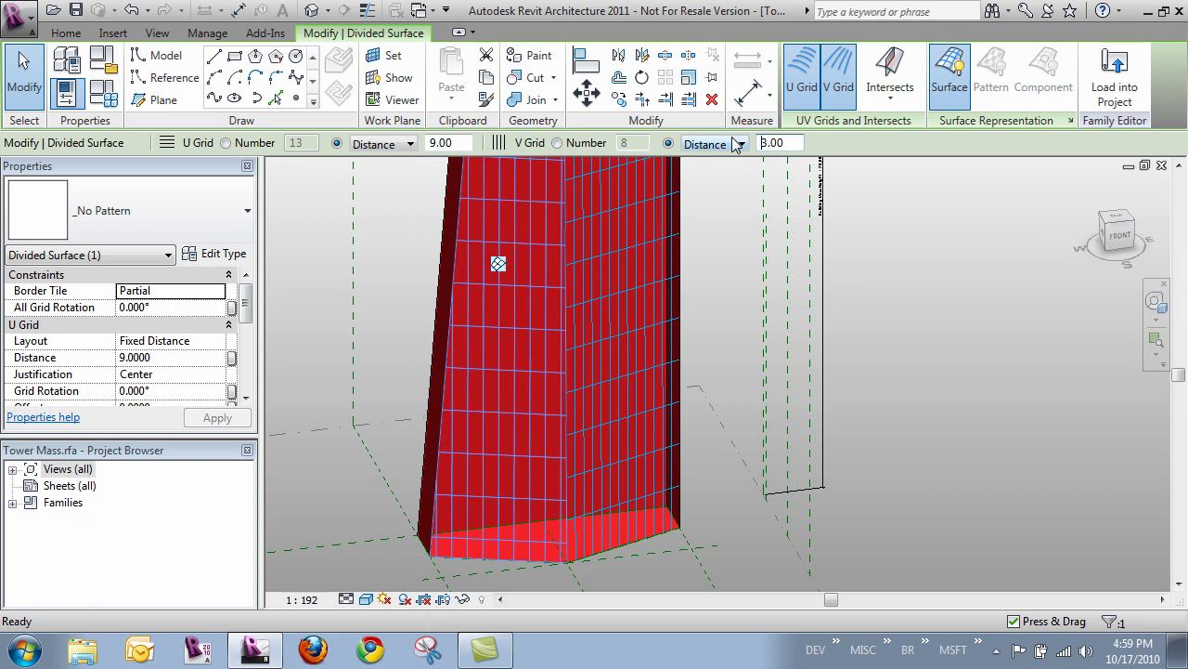
Justify the front face's grid from Beginning in the UV grid layout controls, then deselect.
middle_click_drag(771, 403, 711, 414, "shift")
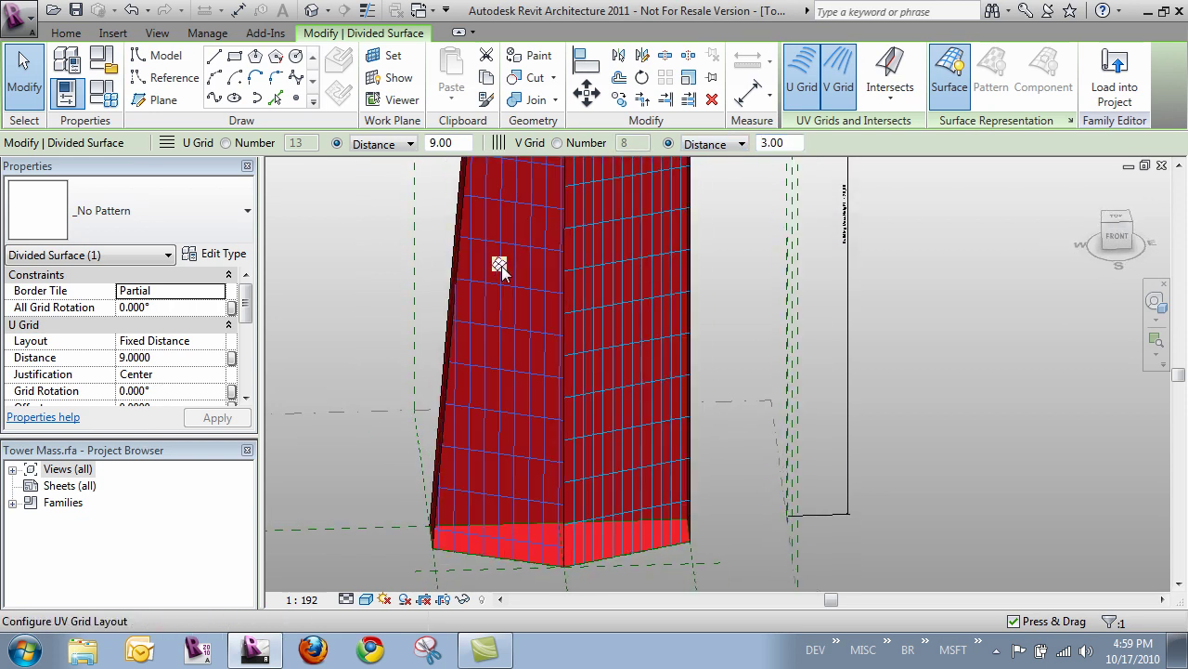
left_click(501, 264)
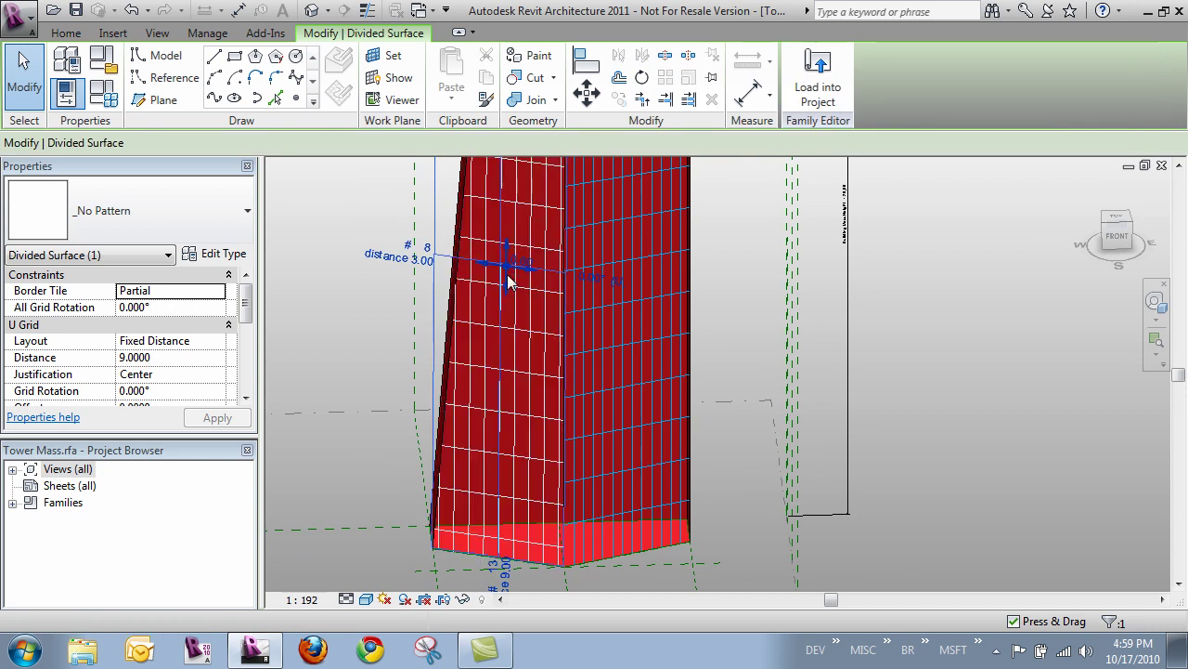
left_click(561, 563)
left_click(877, 406)
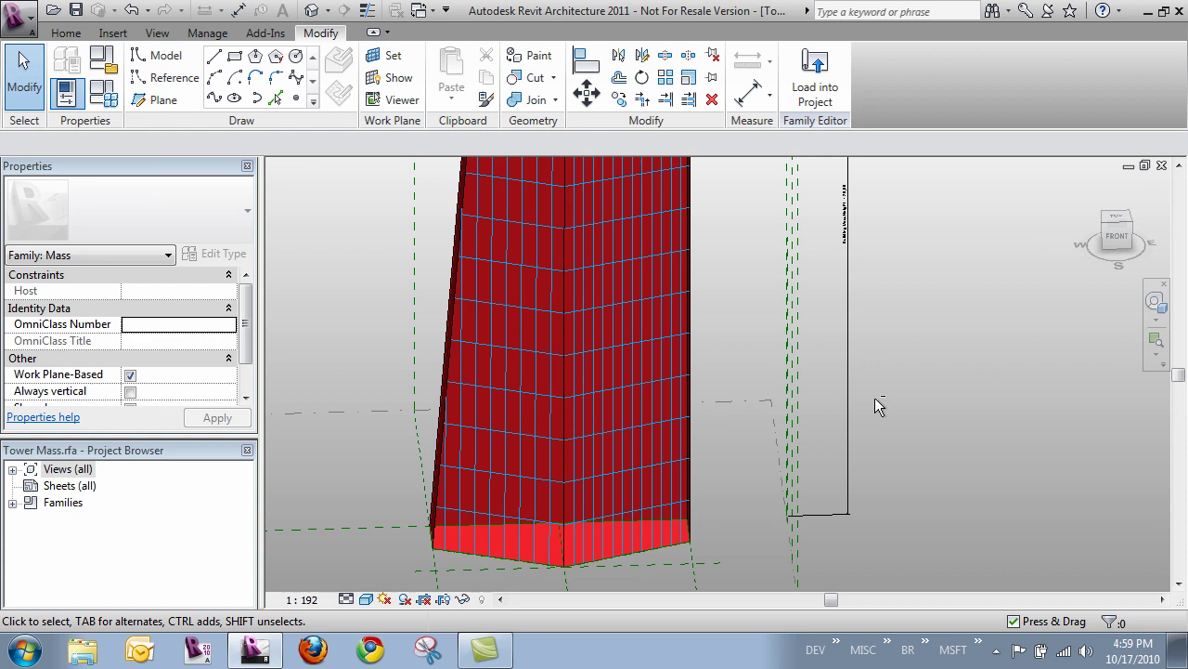
Orbit to the tower's other divided face and select it, showing its 9.00 by 2.00 spacing.
middle_click_drag(877, 406, 690, 353, "shift")
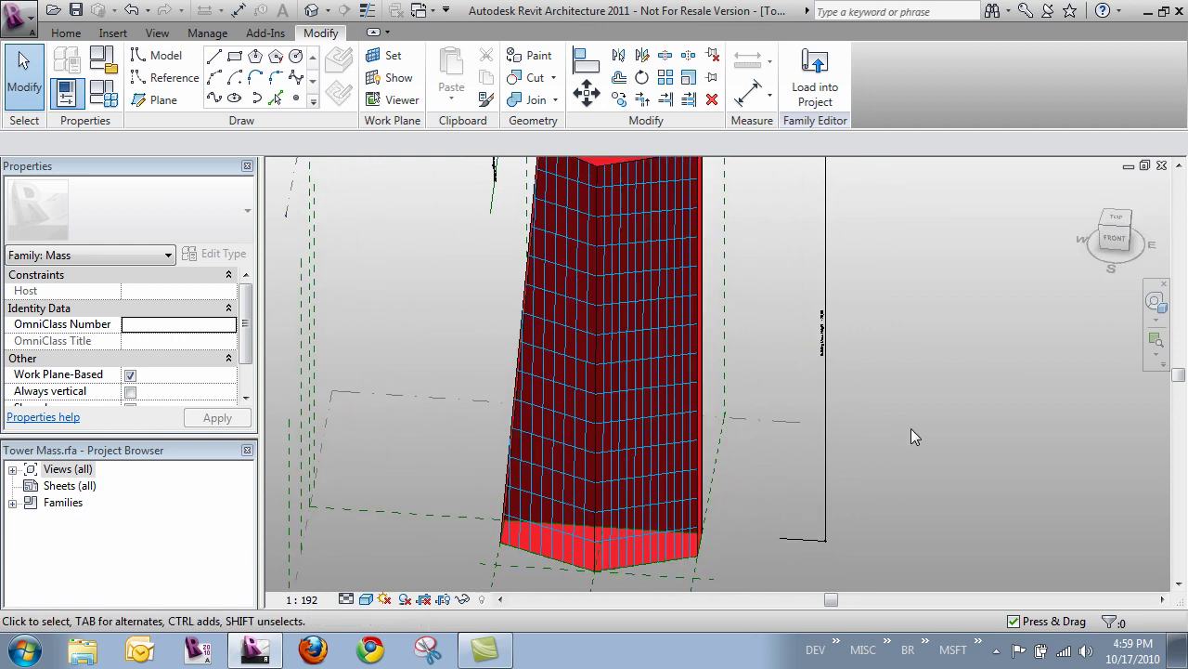
middle_click_drag(931, 420, 887, 393, "shift")
left_click(637, 360)
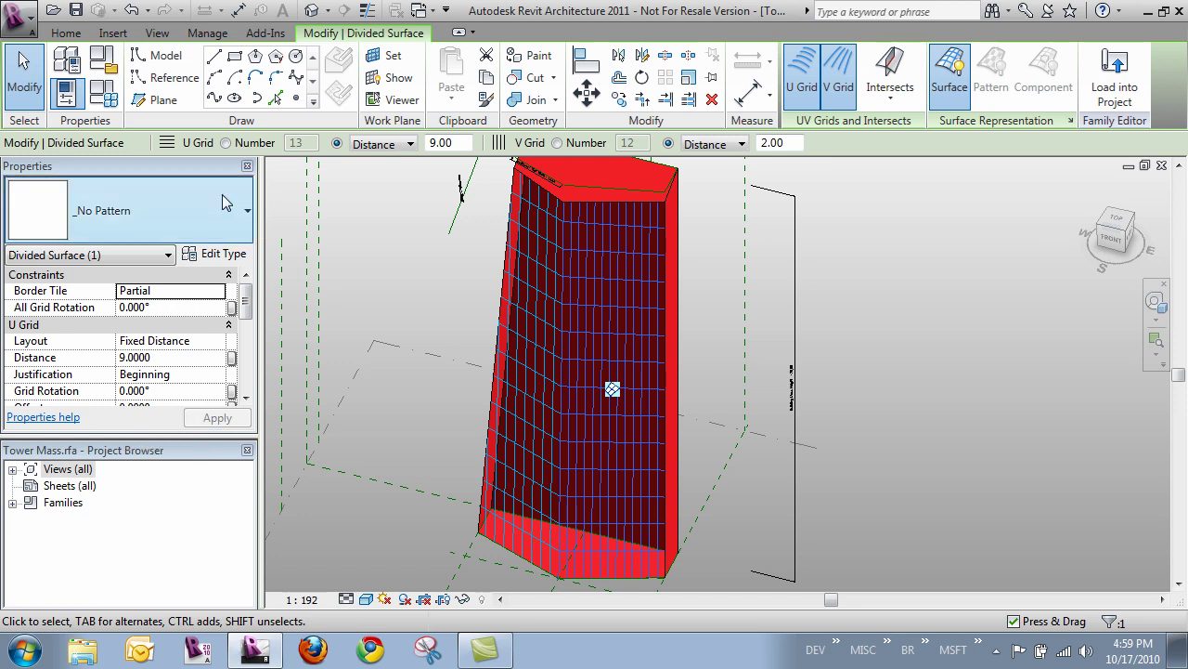
left_click_drag(172, 159, 555, 172)
left_click_drag(653, 428, 814, 541)
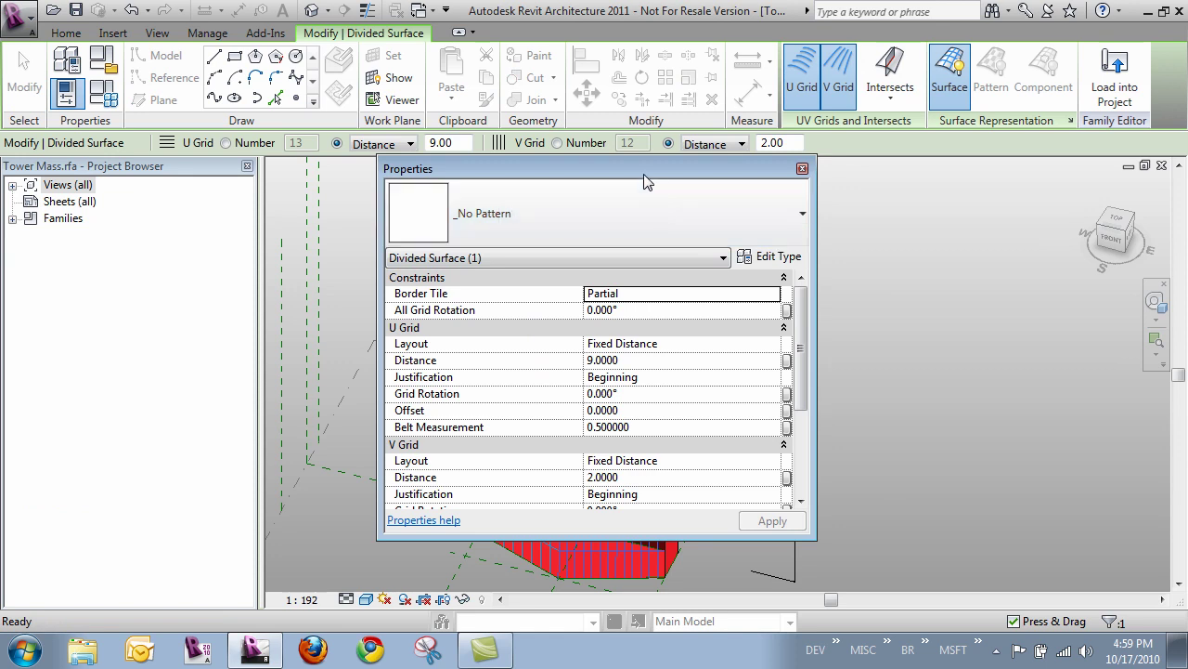
left_click_drag(643, 173, 876, 177)
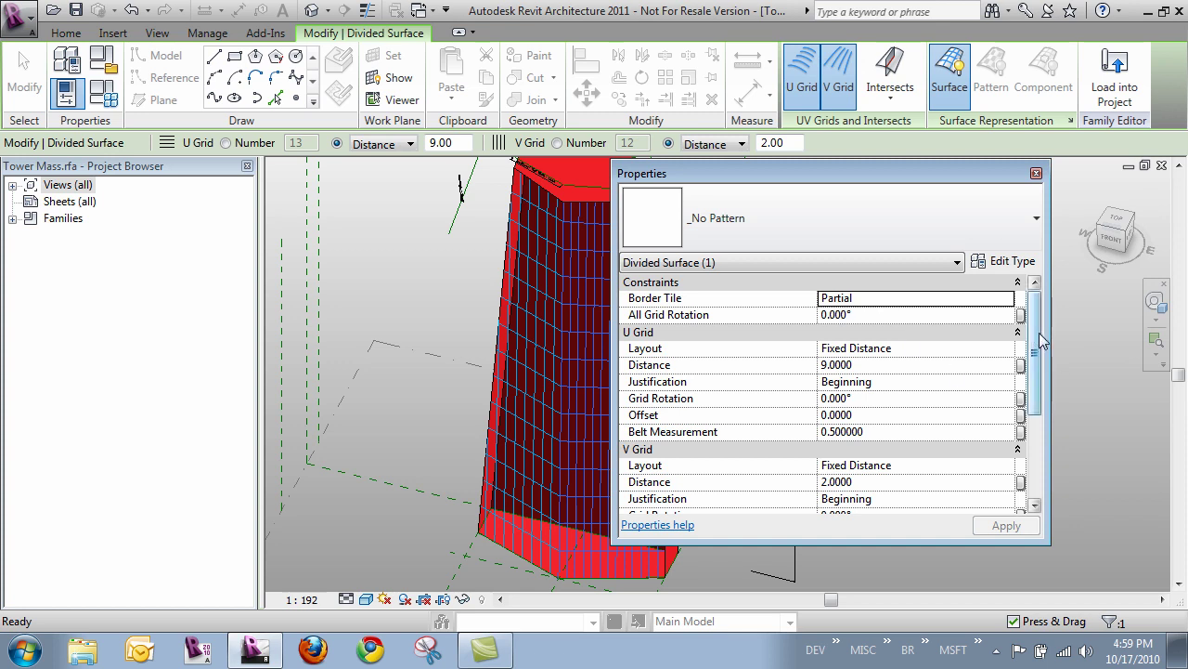
scroll(1042, 353, "down", 1)
scroll(1041, 353, "down", 1)
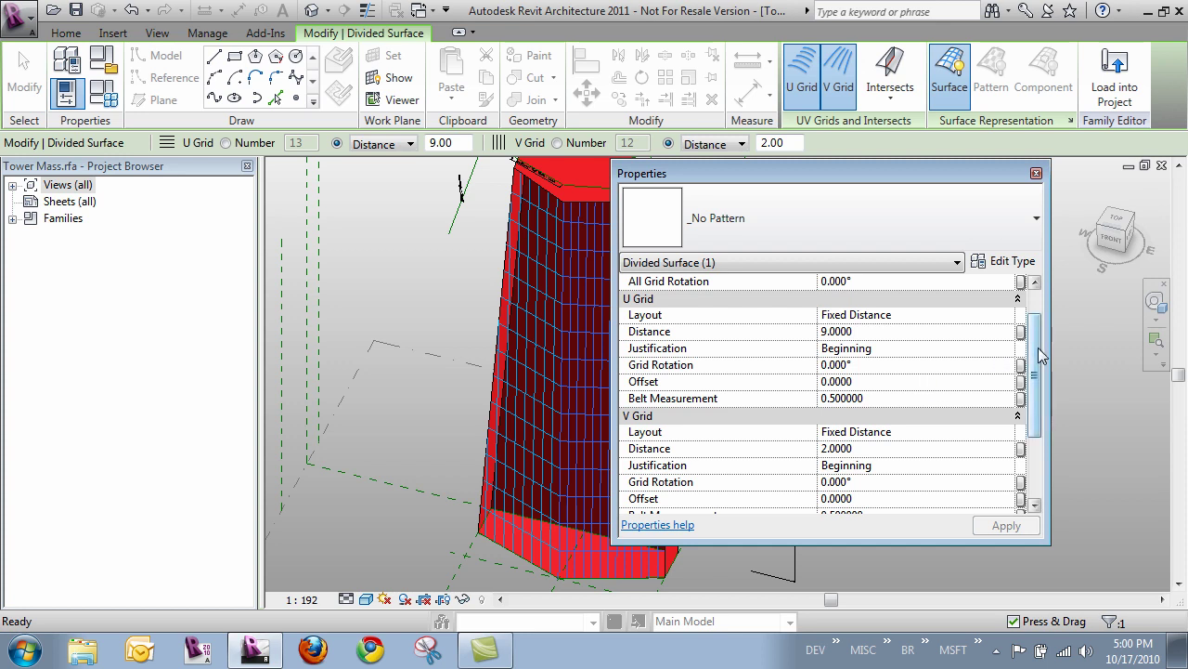
left_click_drag(1040, 356, 1040, 398)
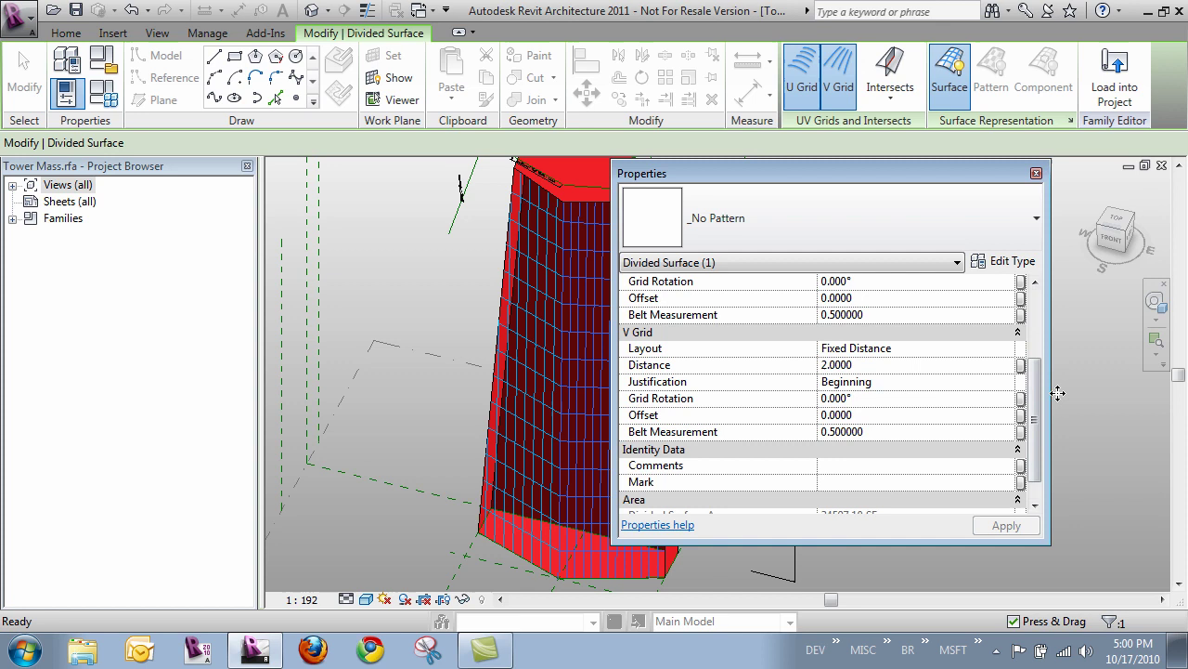
left_click_drag(1040, 385, 1040, 332)
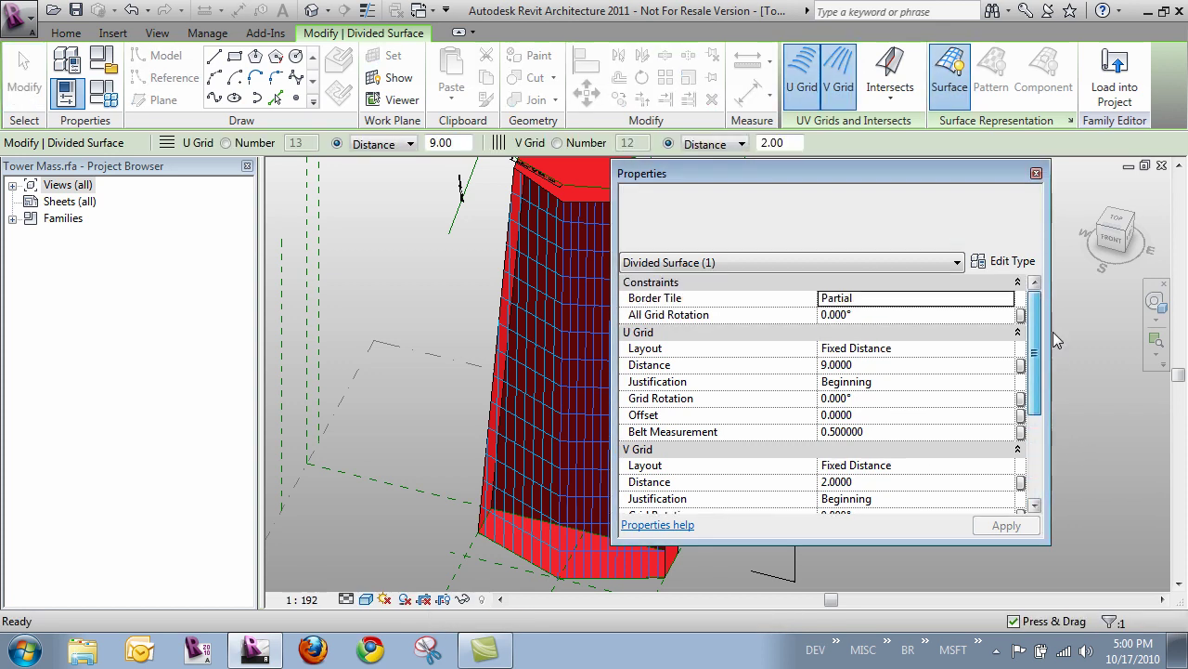
left_click_drag(836, 191, 231, 177)
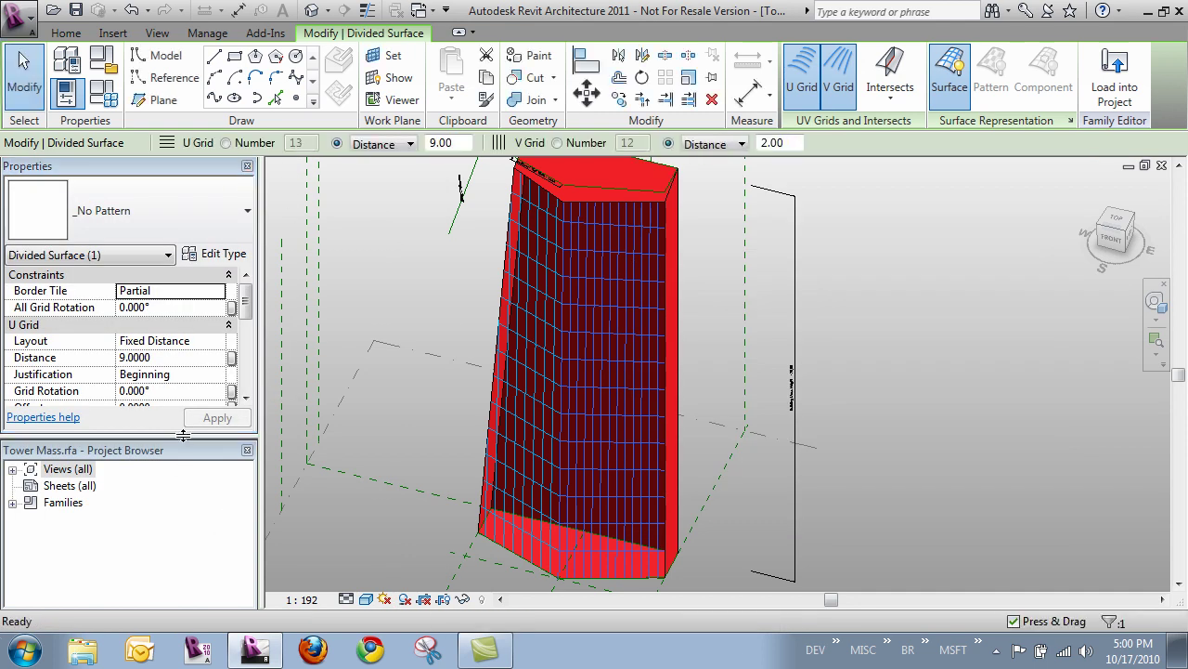
Apply the Rhomboid pattern to the first divided tower face.
left_click_drag(184, 438, 183, 371)
middle_click_drag(571, 380, 624, 359)
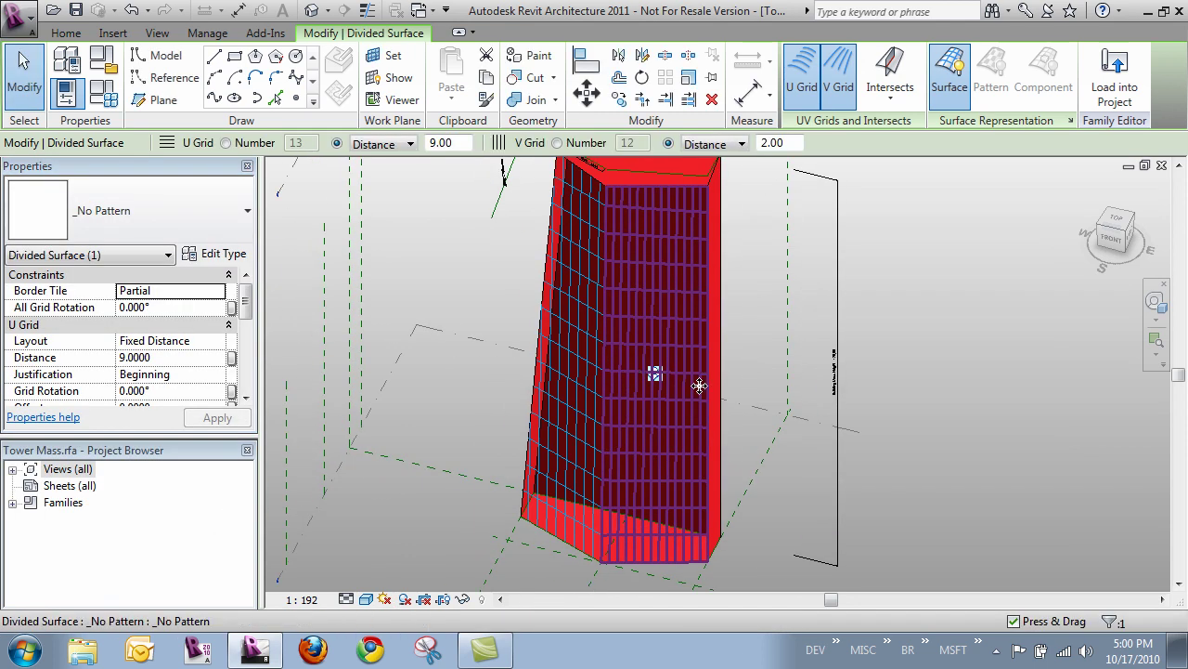
middle_click_drag(700, 385, 585, 376, "shift")
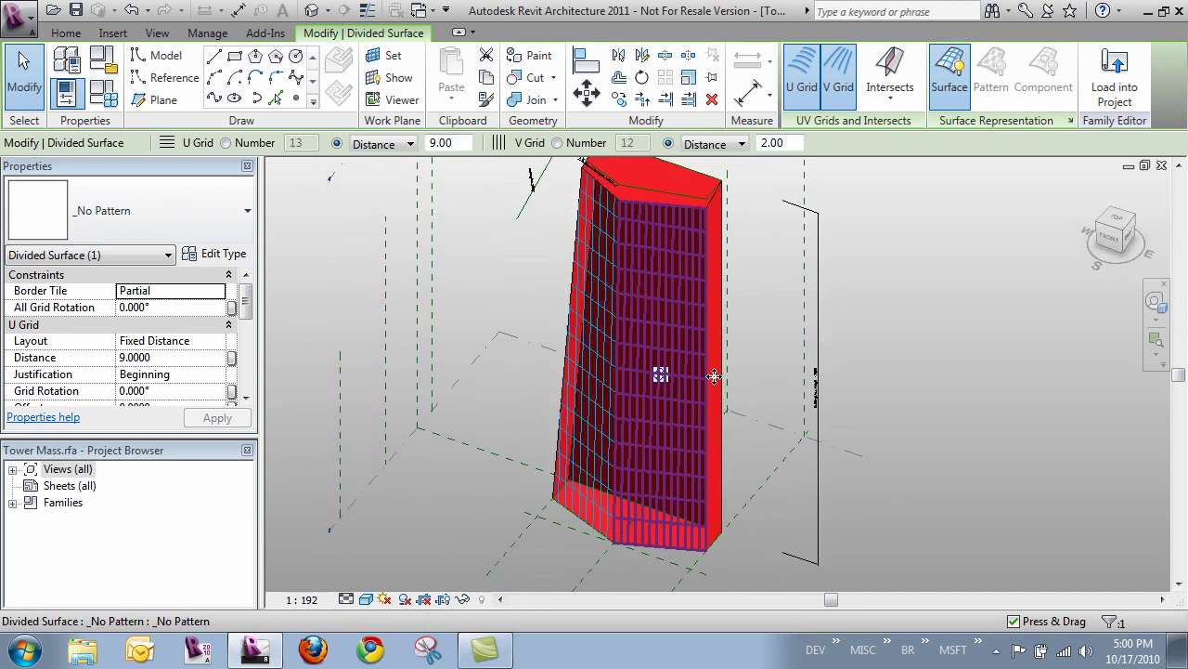
left_click(188, 208)
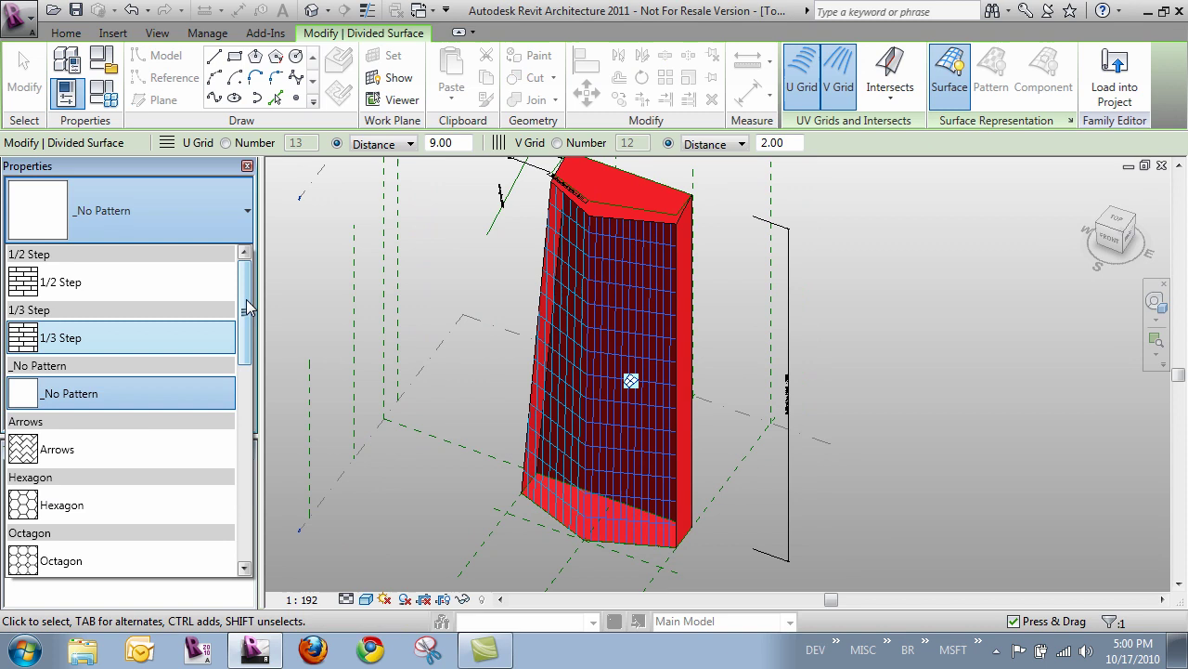
left_click_drag(247, 309, 252, 371)
left_click(131, 476)
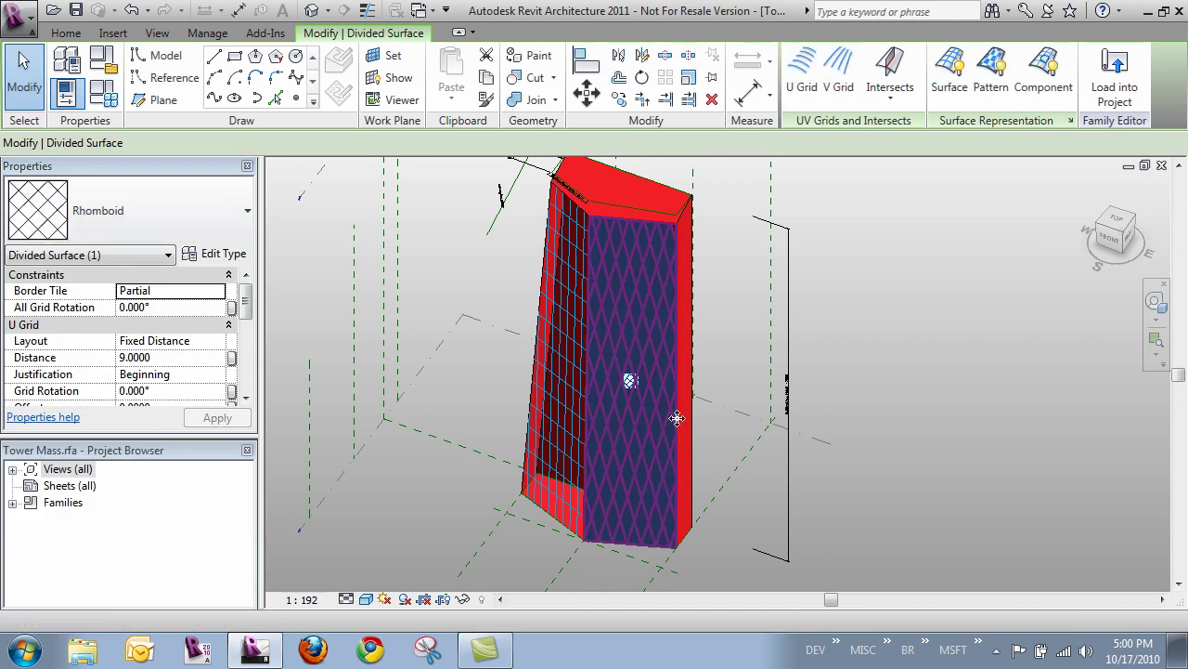
left_click(905, 473)
Apply the Rhomboid pattern to the second divided face on the tower's other side.
middle_click_drag(876, 483, 715, 382, "shift")
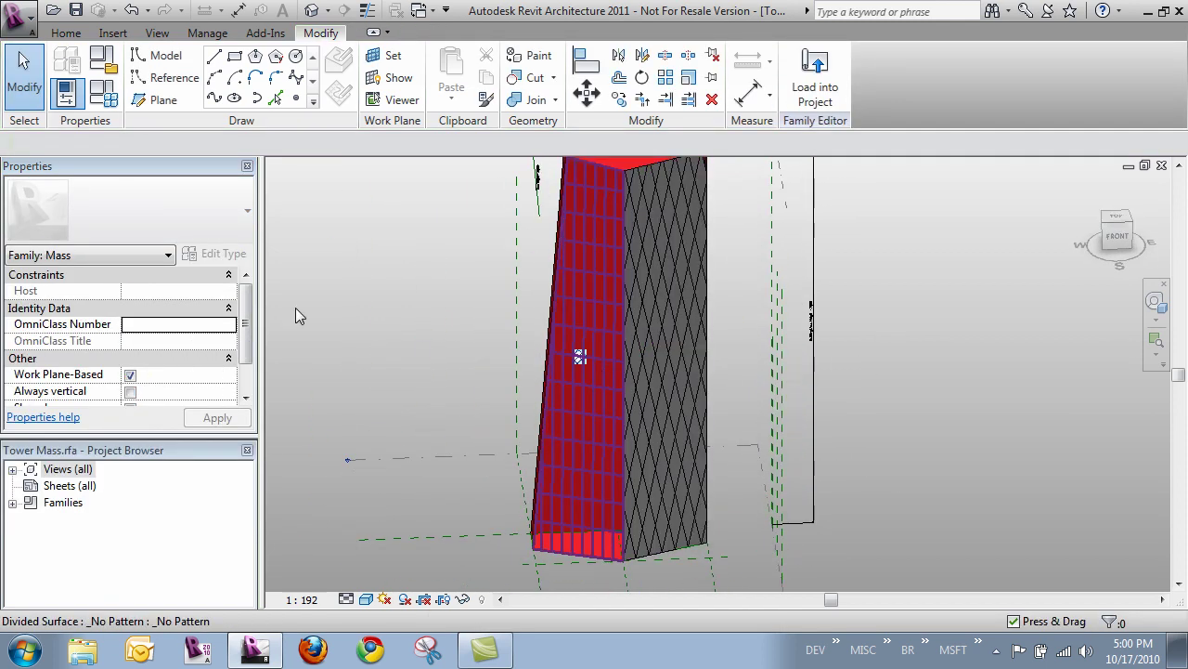
left_click(193, 212)
left_click_drag(245, 319, 247, 410)
left_click(201, 403)
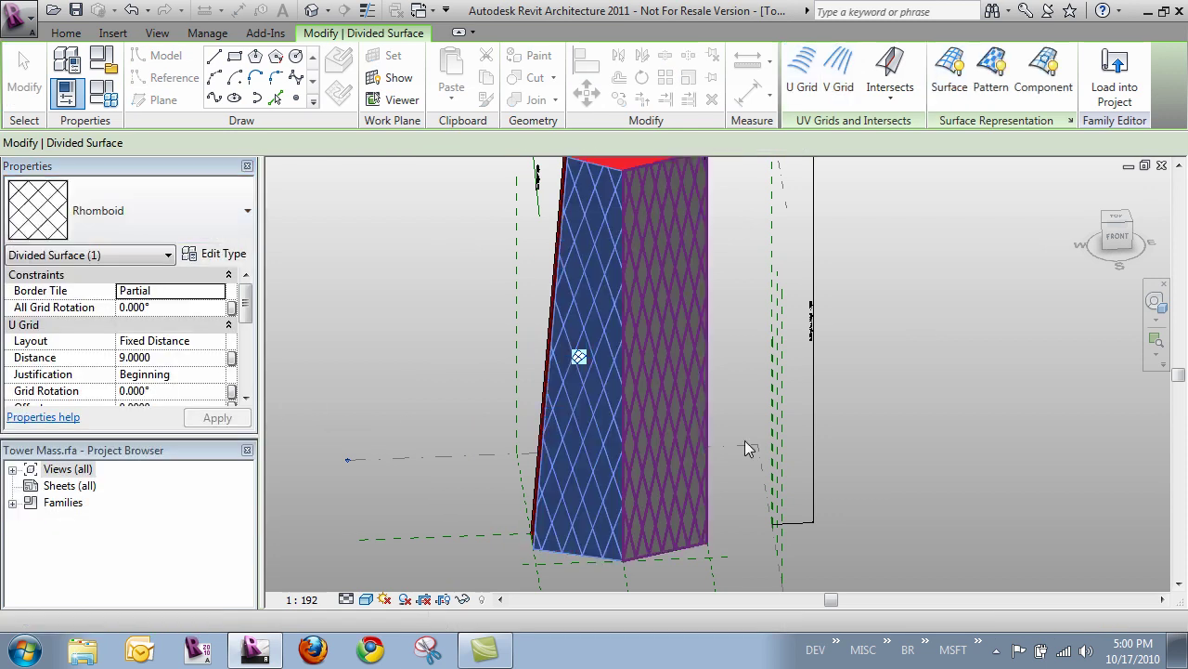
left_click(931, 437)
Select both the front and left divided faces and set them to _No Pattern.
middle_click_drag(935, 359, 822, 403, "shift")
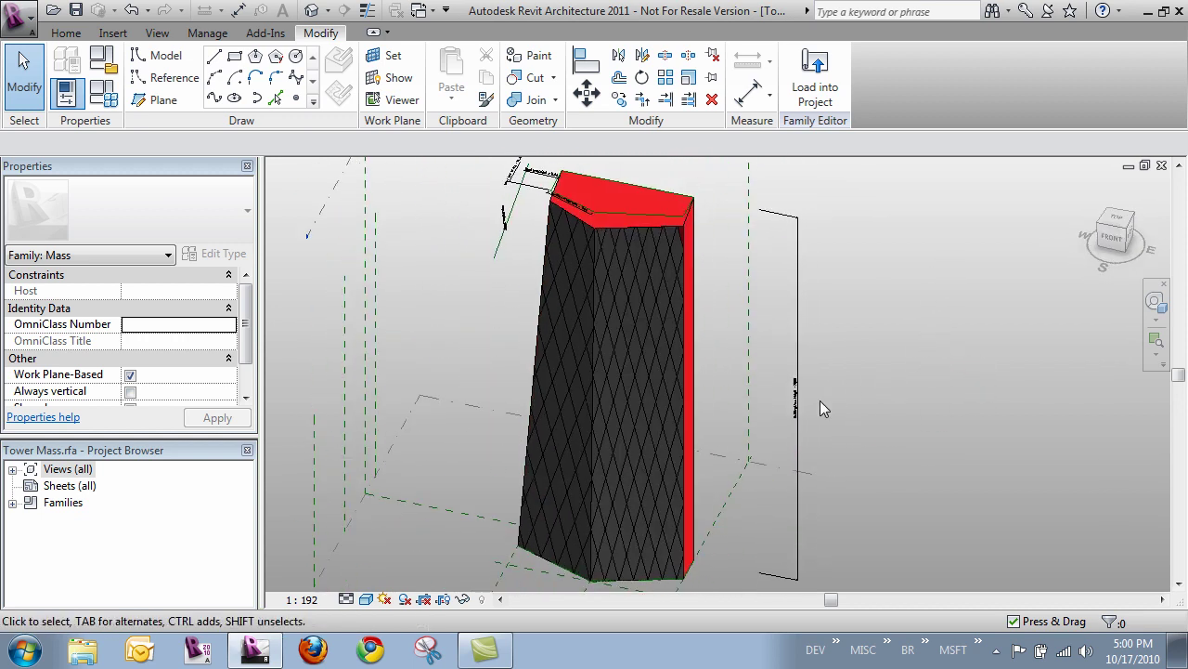
left_click(656, 417)
left_click(617, 399, "ctrl")
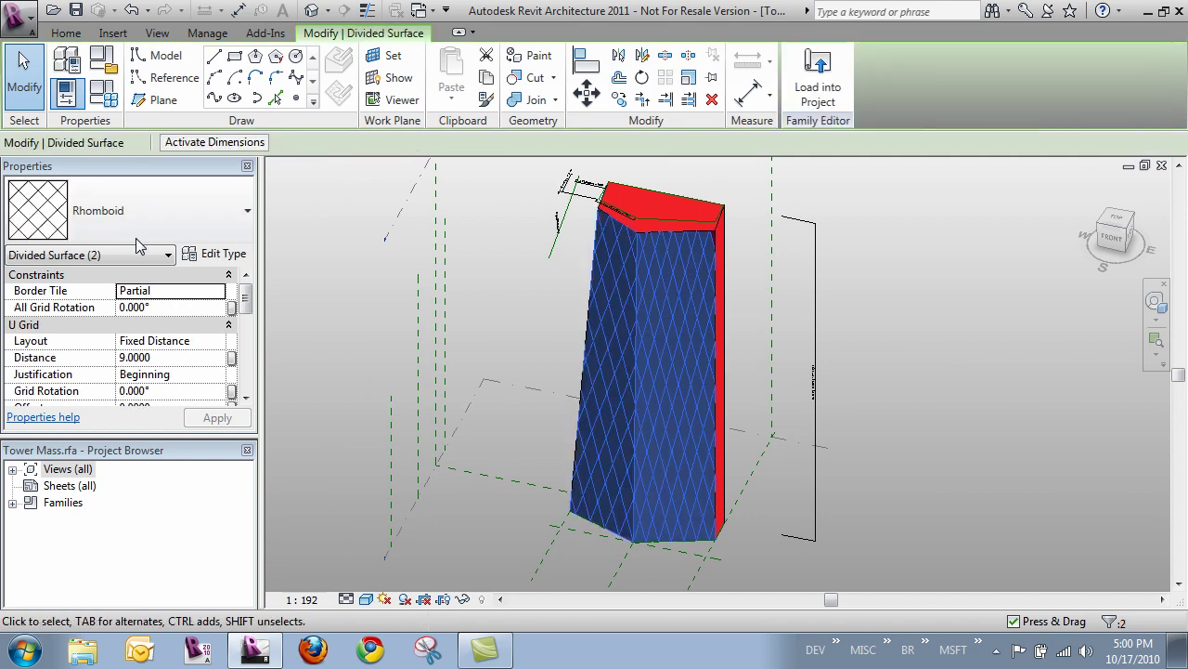
left_click(179, 191)
left_click_drag(243, 418, 256, 287)
left_click(155, 389)
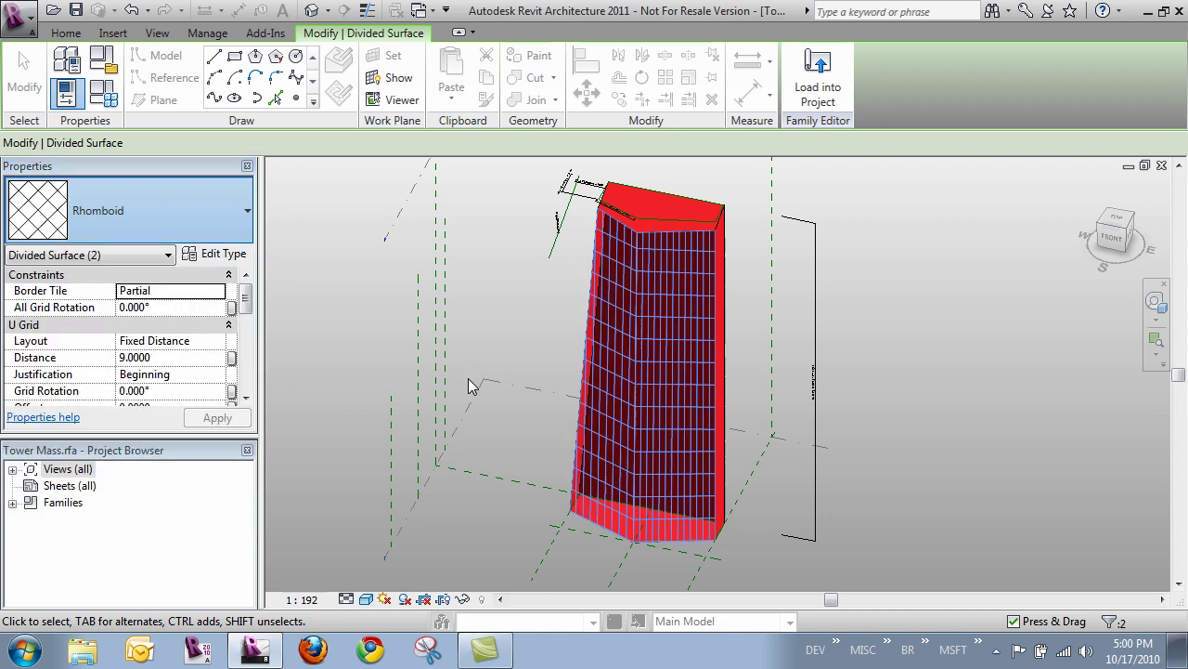
middle_click_drag(471, 387, 631, 399, "shift")
left_click(836, 445)
middle_click_drag(973, 457, 966, 462, "shift")
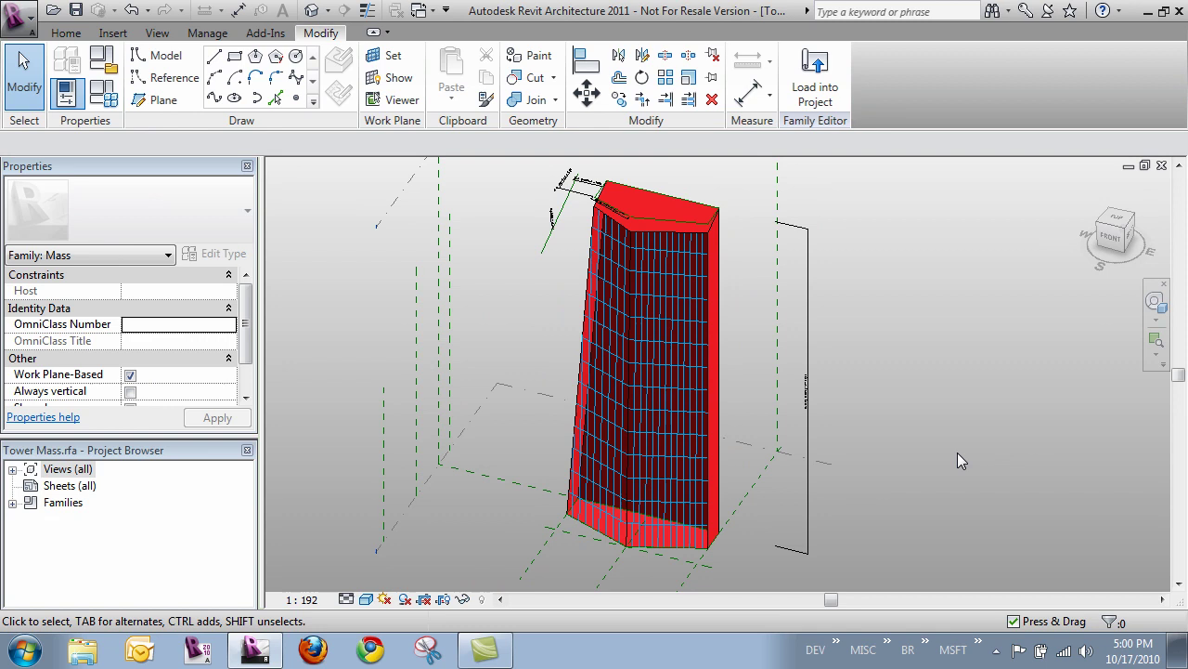